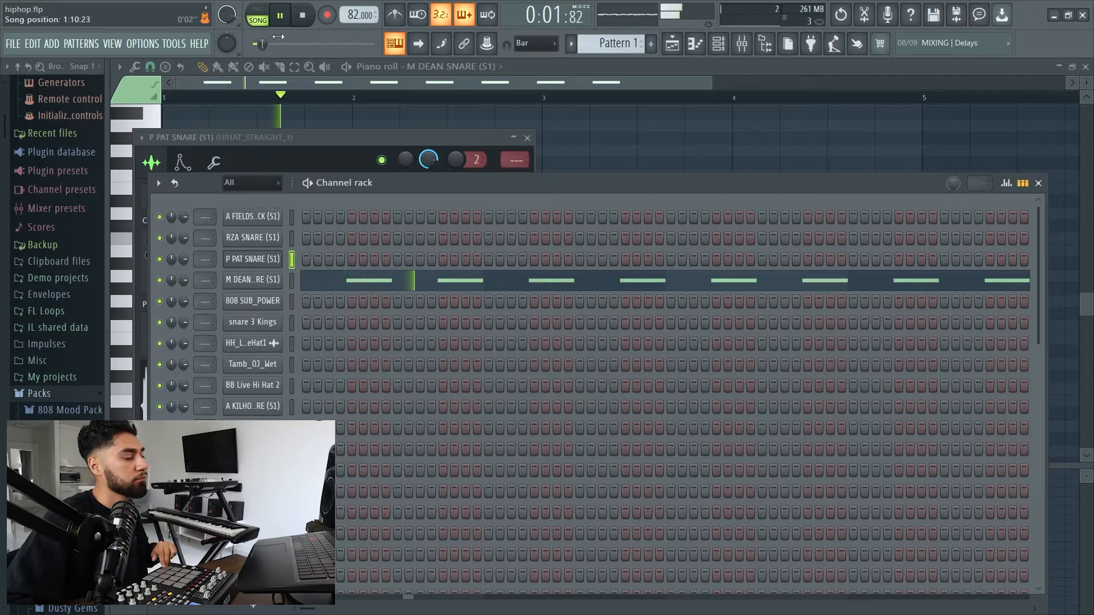
Copy the M DEAN SNARE (S1) channel's notes and paste them into the P PAT SNARE (S1) channel
right_click(272, 281)
left_click(412, 291)
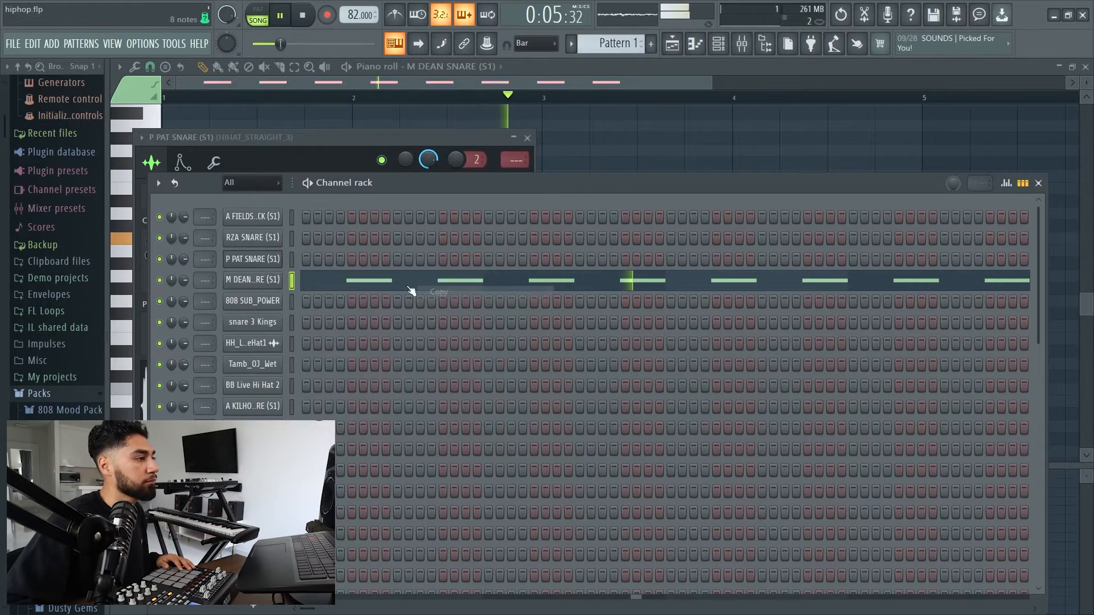
right_click(267, 263)
left_click(441, 285)
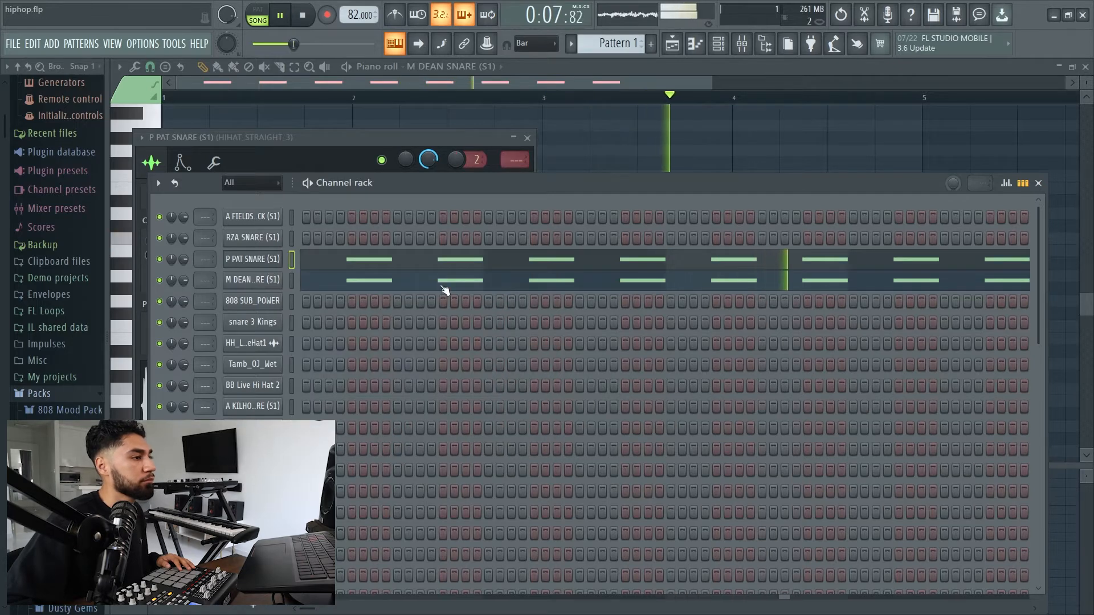
Audition the RZA SNARE (S1) channel and paste the copied snare notes into it
left_click(272, 239)
left_click(528, 187)
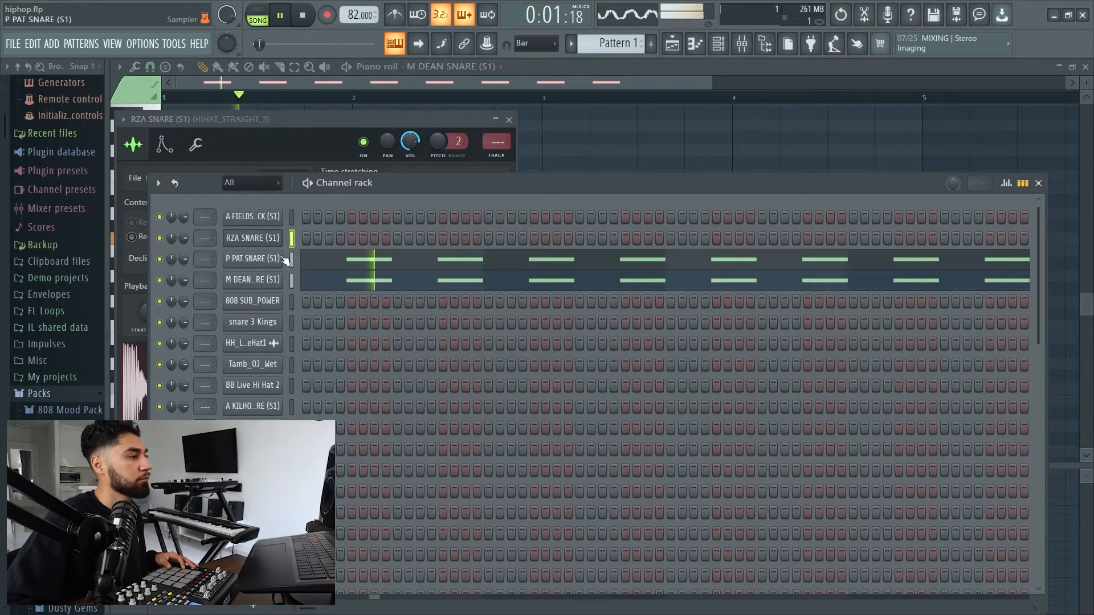
right_click(261, 237)
left_click(438, 263)
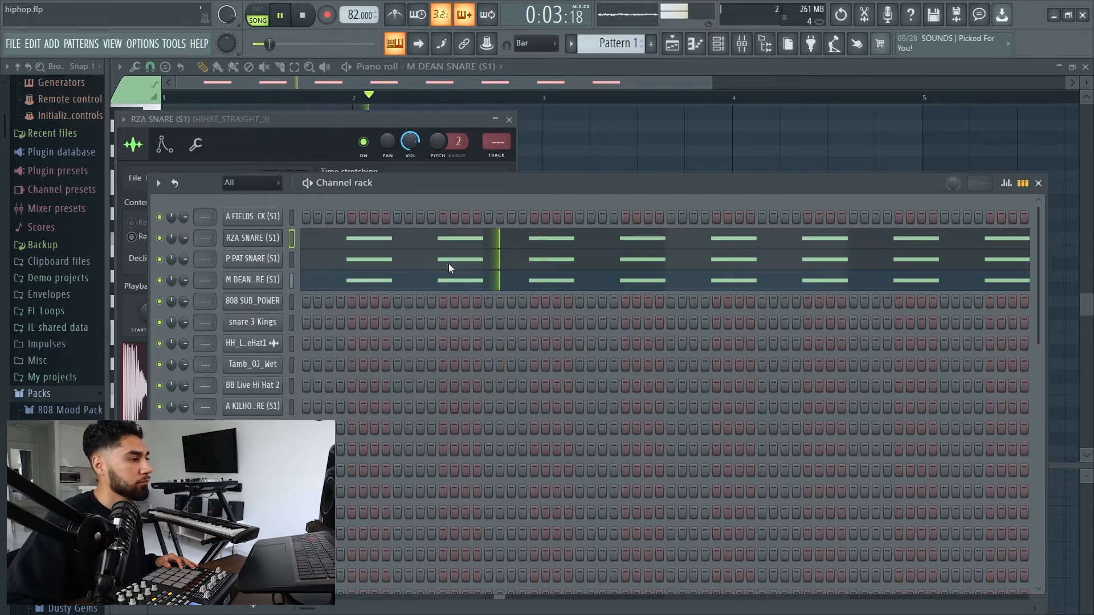
Audition the snare 3 Kings channel and paste the copied snare notes into it
left_click(255, 330)
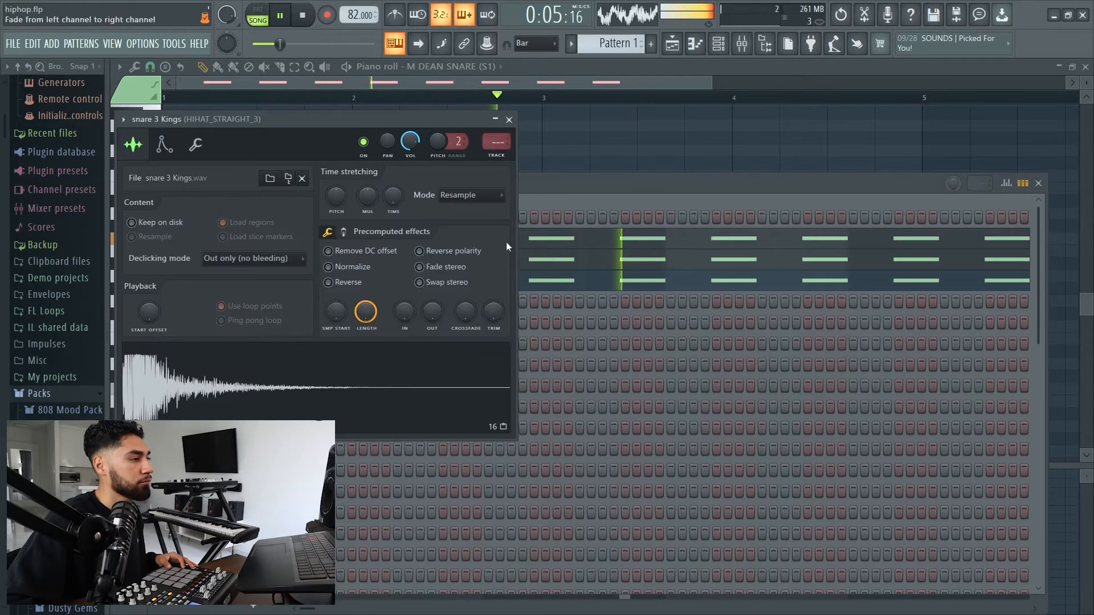
left_click(563, 183)
right_click(260, 324)
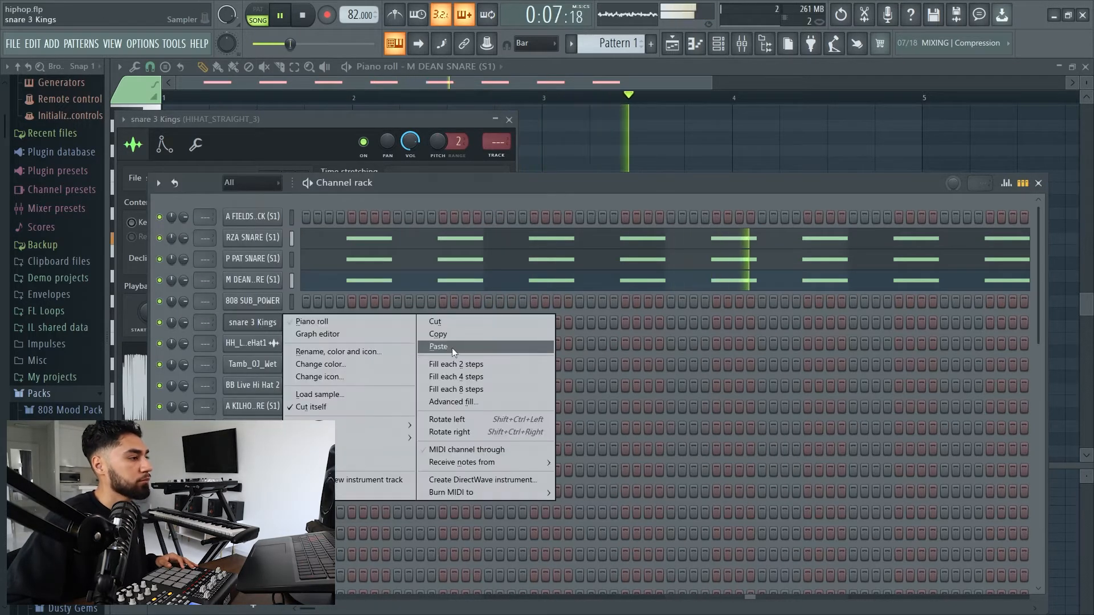
left_click(450, 346)
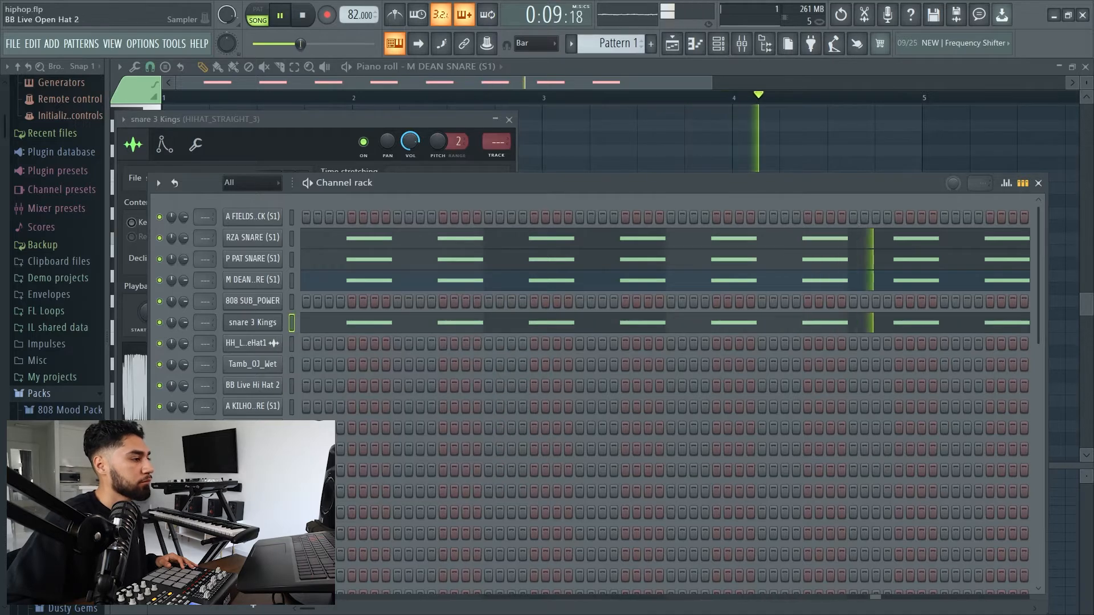
Audition the BB Live Hi Hat 2, BB Live Open Hat 2 and A KILHOFFER SNARE (S1) samples against the playing snare pattern
left_click(252, 385)
left_click(446, 190)
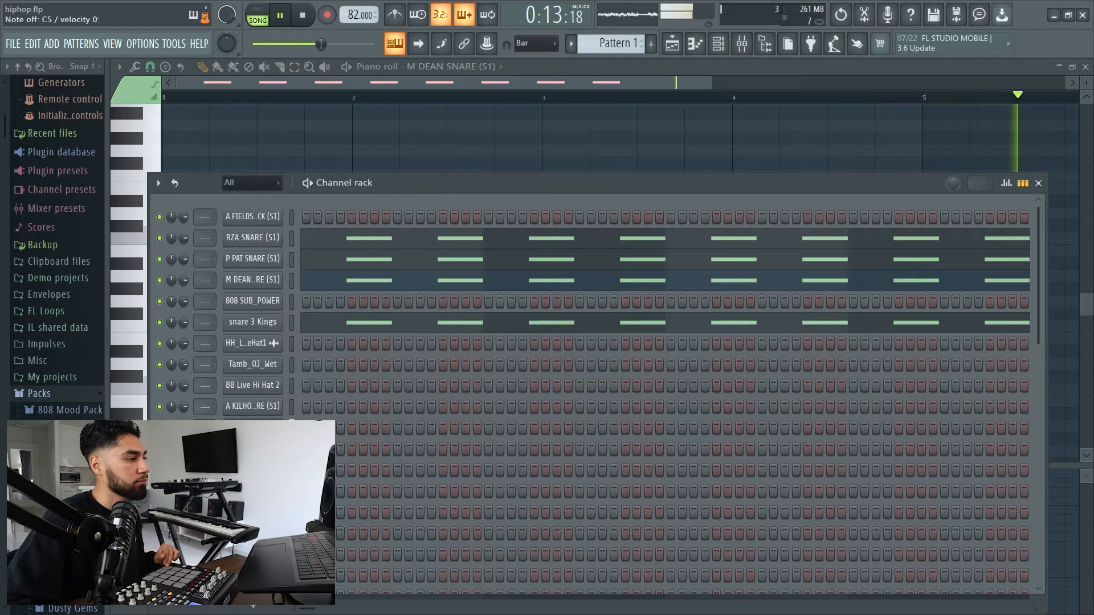
left_click(253, 427)
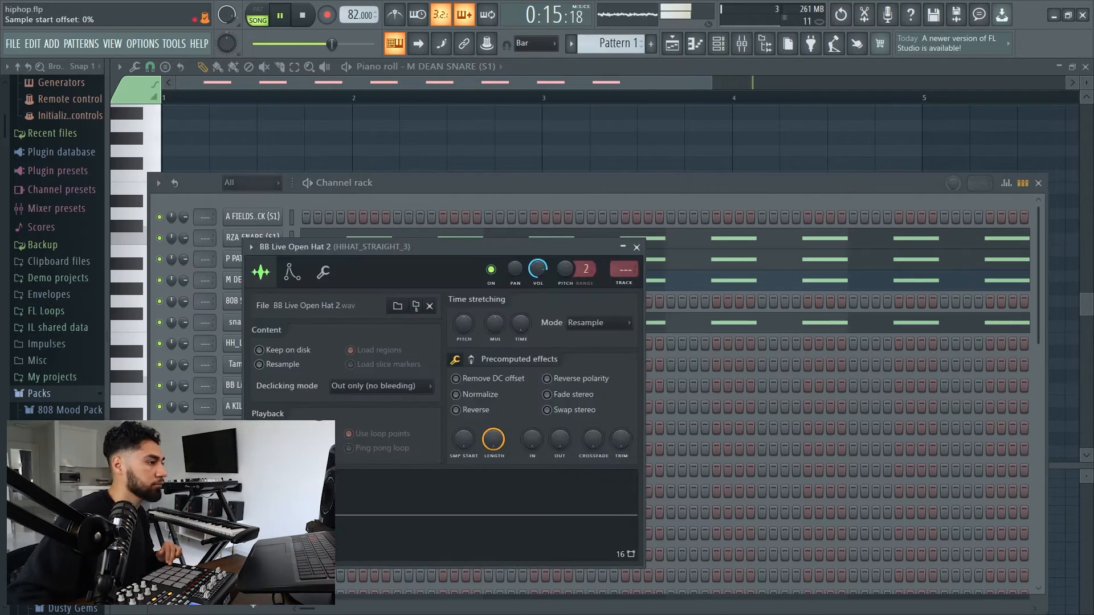
left_click(636, 247)
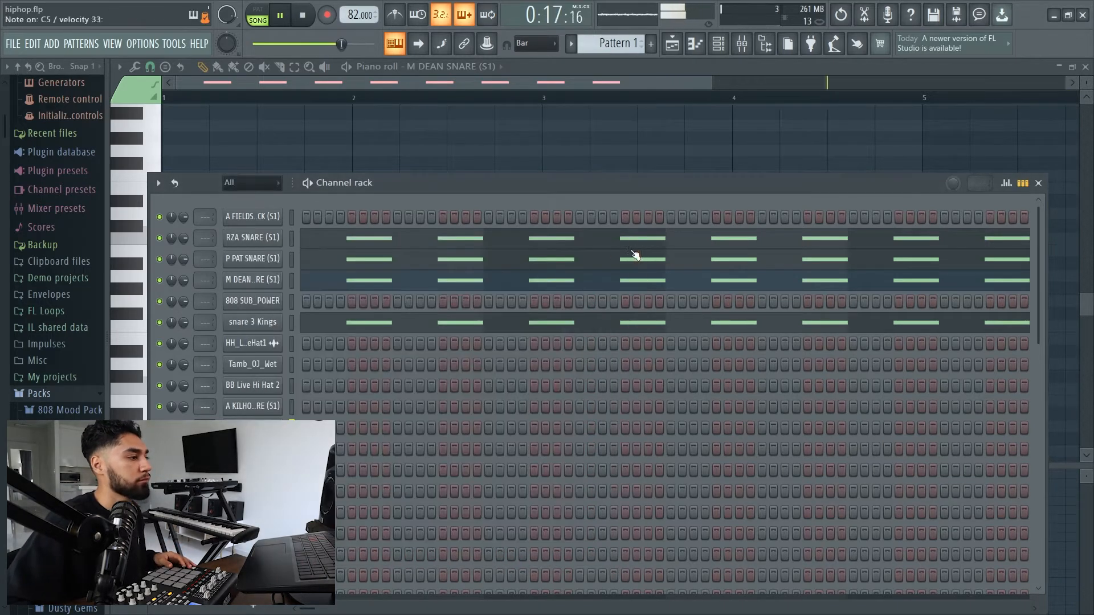
left_click(252, 407)
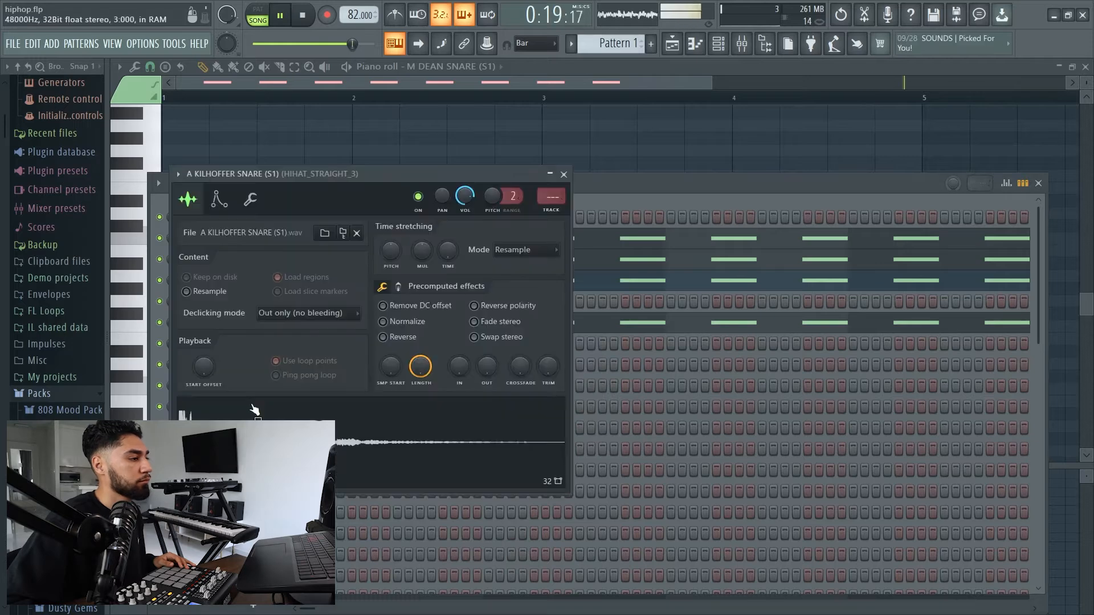
left_click(617, 187)
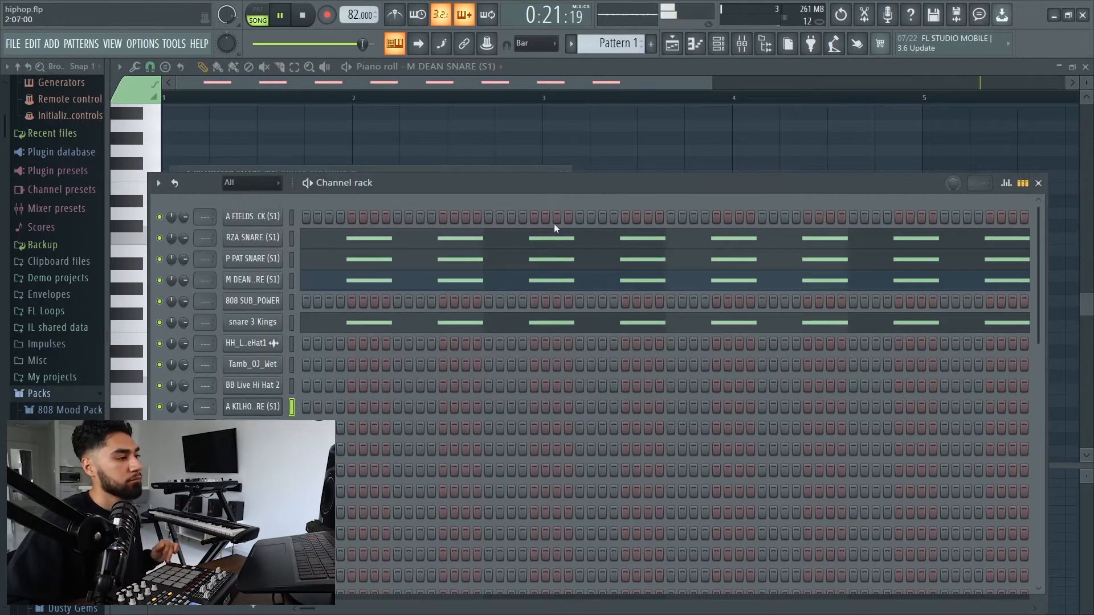
scroll(418, 385, "down", 6)
scroll(424, 375, "up", 6)
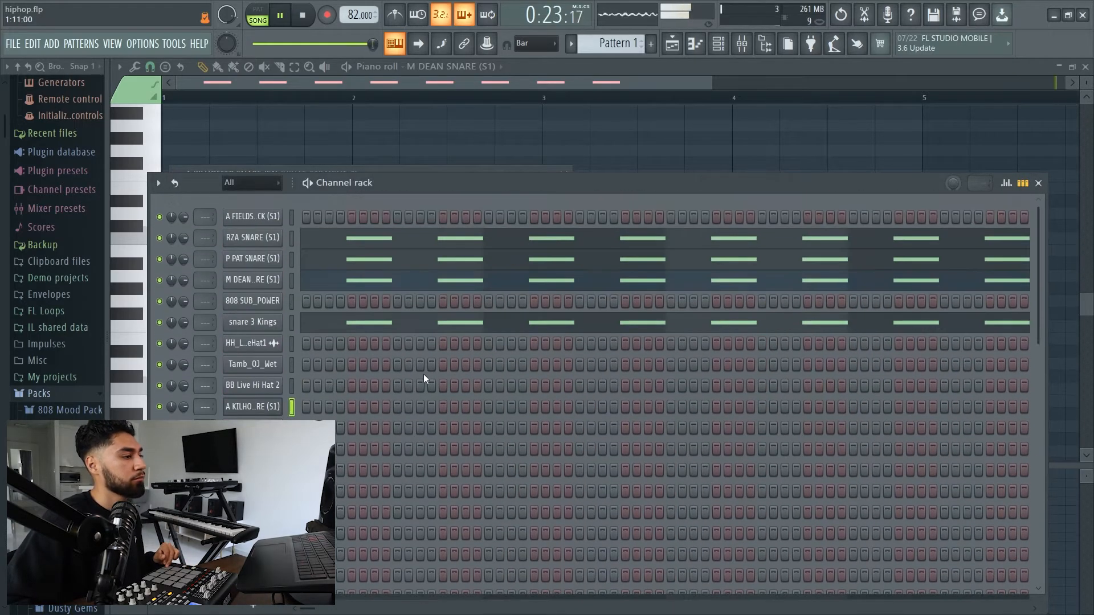
Compare the BB Live Hi Hat 2, Tamb_OJ_Wet, HH_LiveHat1 and A KILHOFFER SNARE (S1) sounds over the beat
left_click(255, 385)
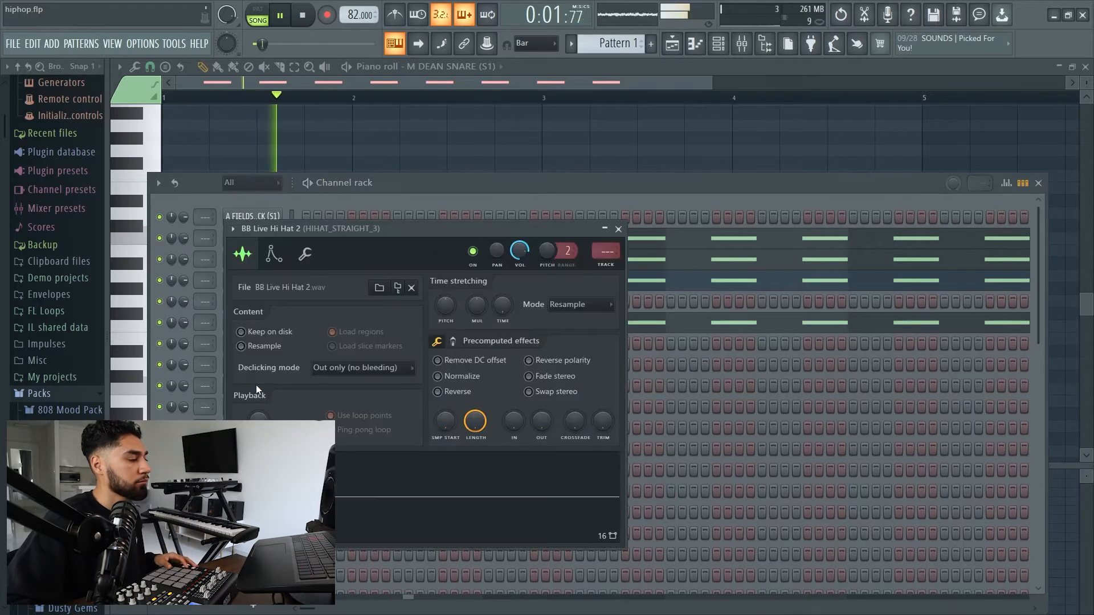
left_click(520, 188)
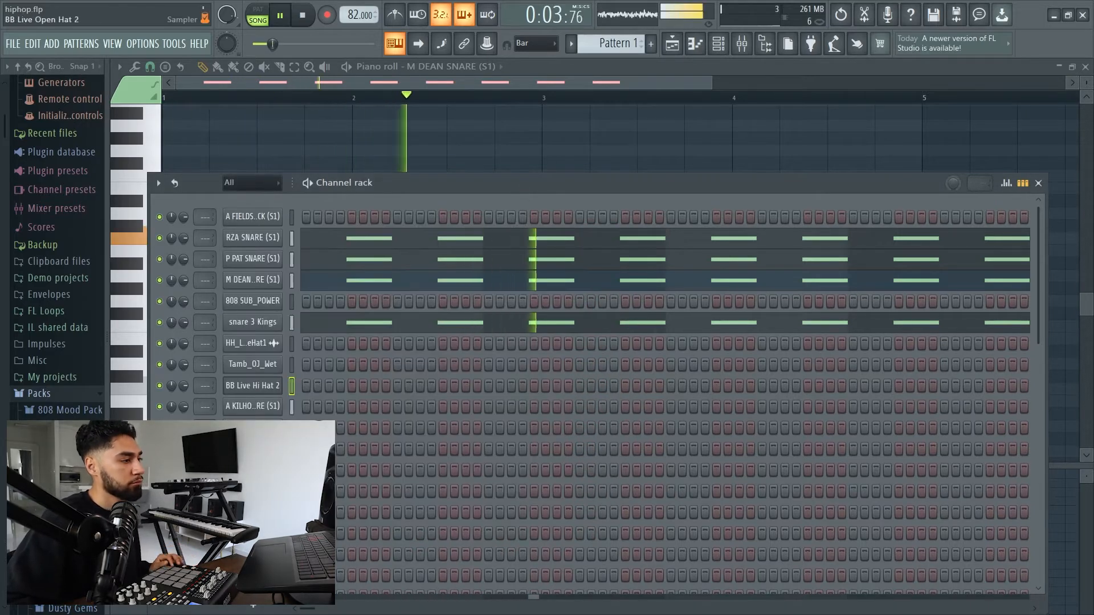
left_click(252, 365)
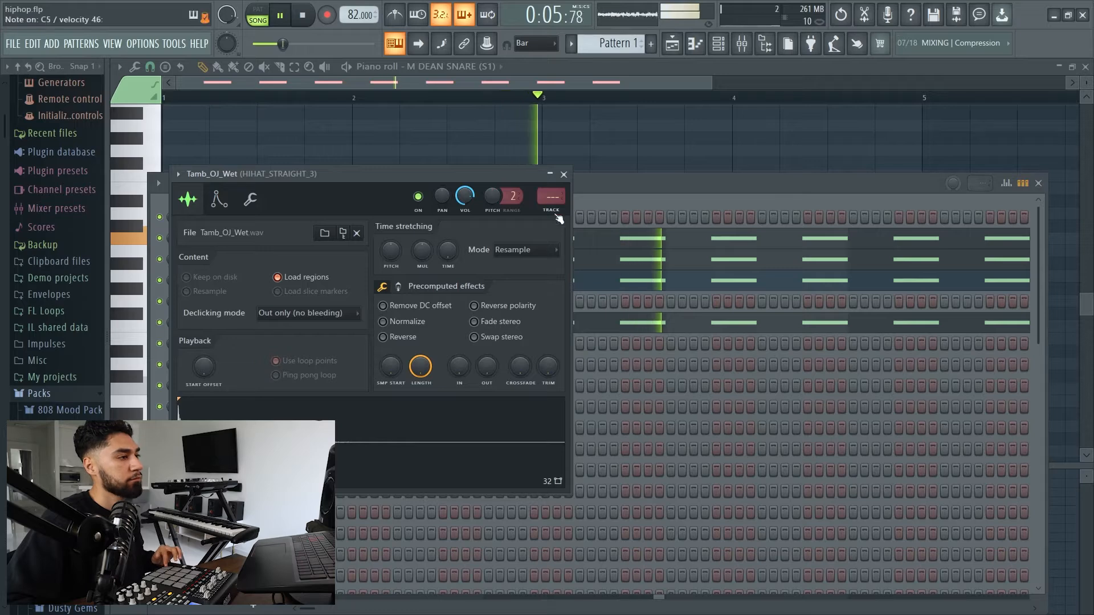
left_click(590, 181)
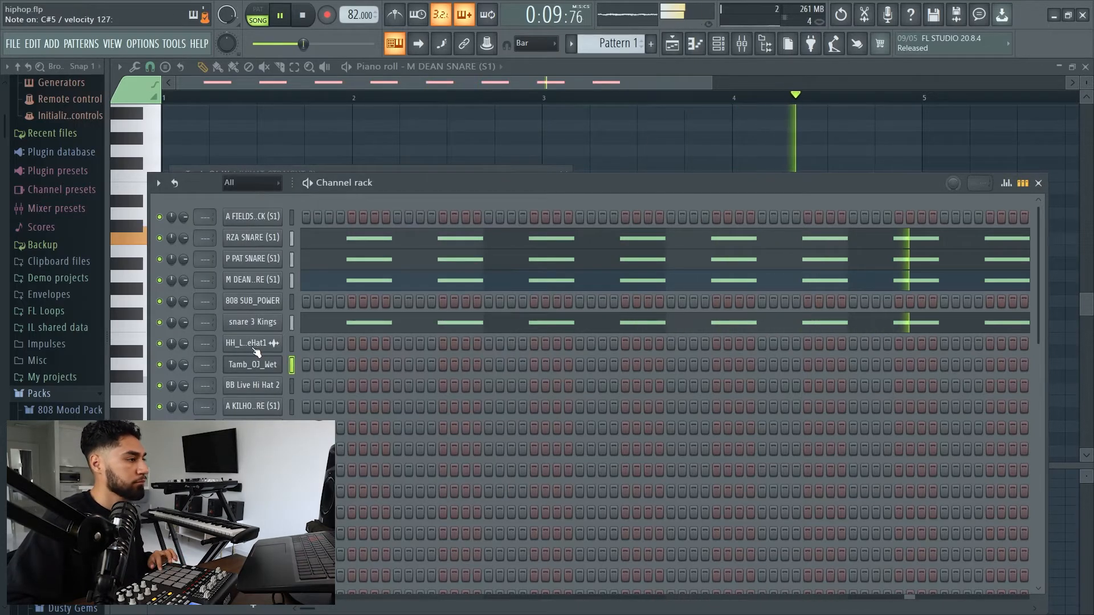
left_click(255, 348)
left_click(586, 187)
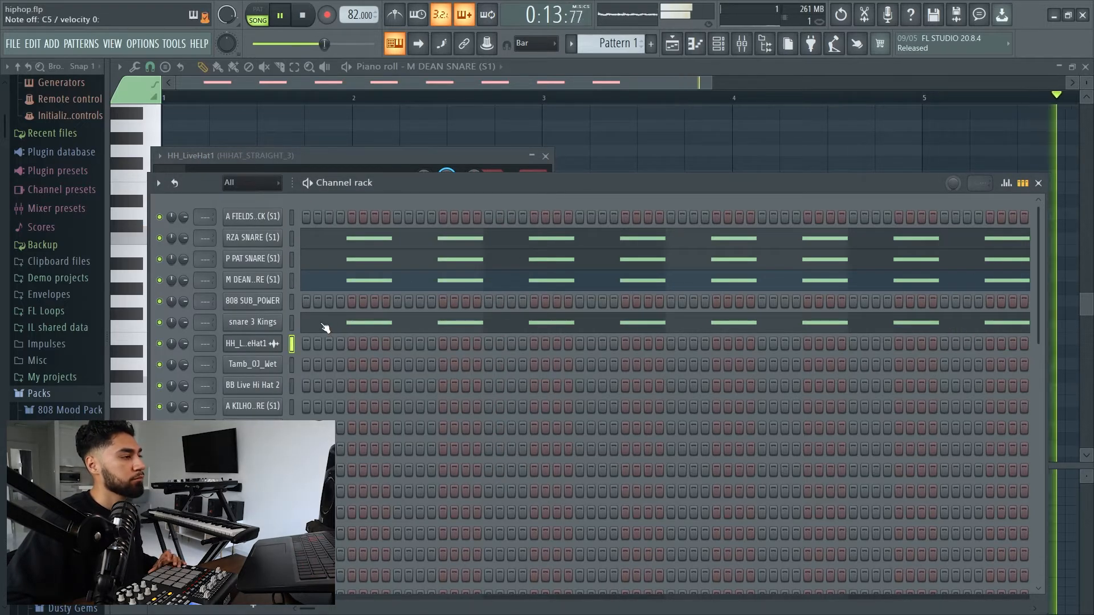
left_click(264, 407)
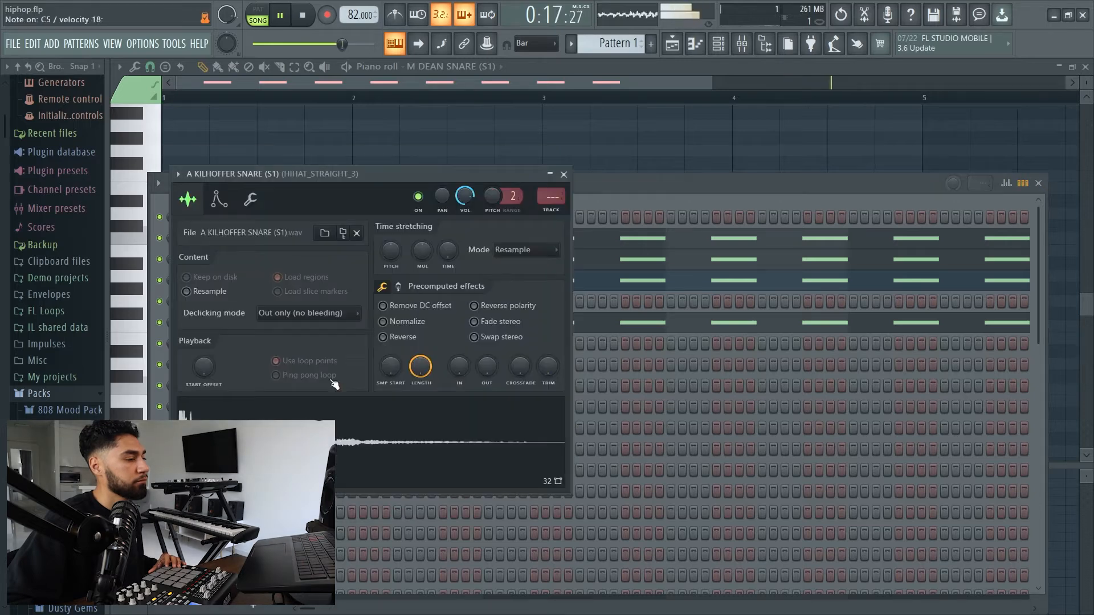
left_click(600, 186)
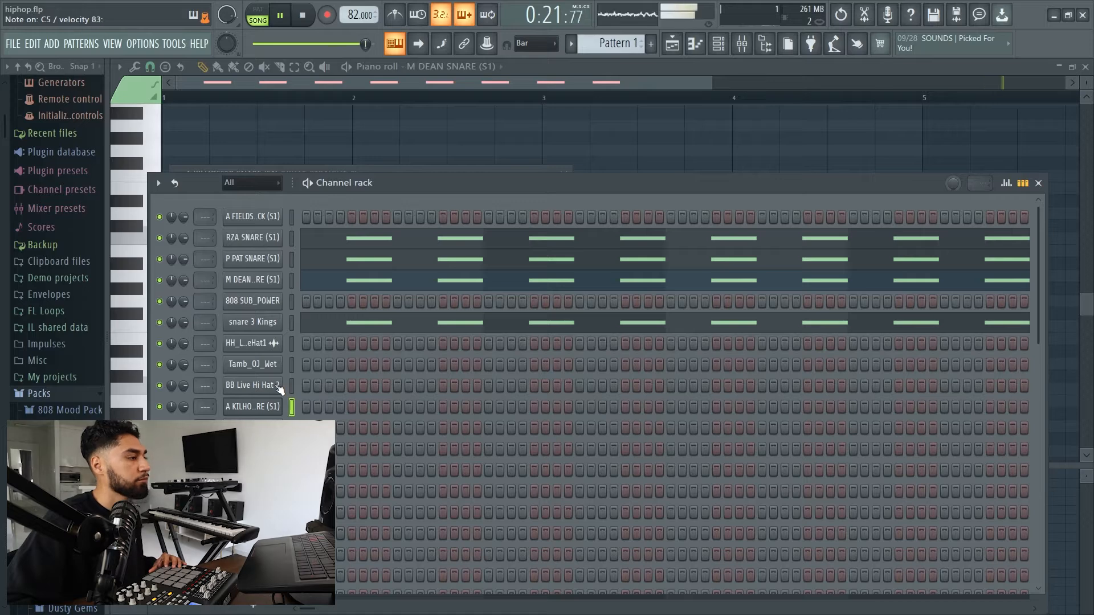
Audition each layered snare in turn: RZA SNARE, P PAT SNARE, M DEAN SNARE and snare 3 Kings
left_click(261, 237)
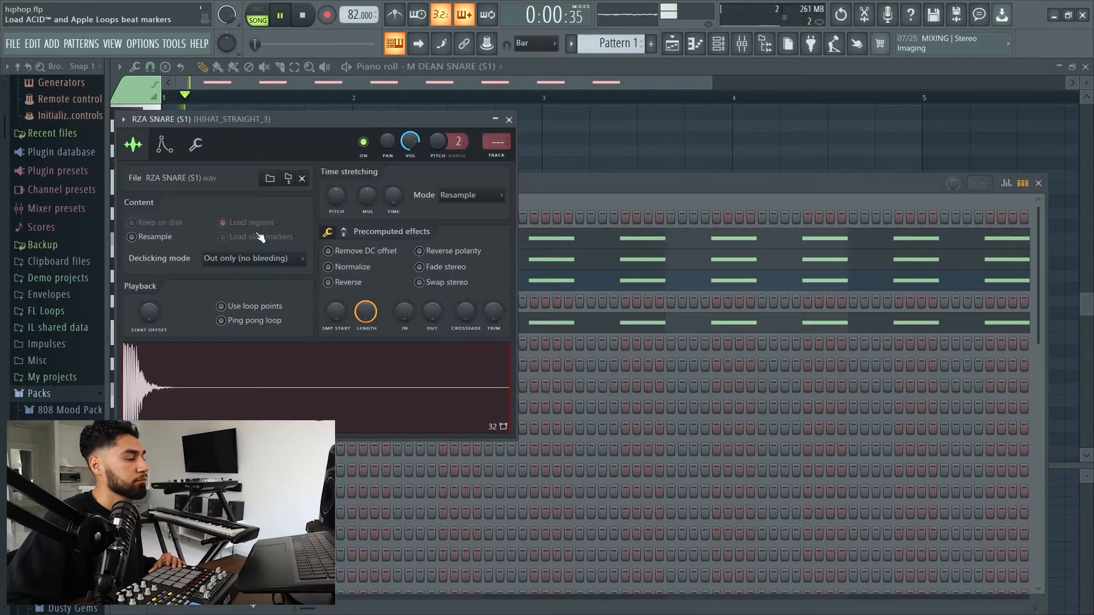
left_click(536, 184)
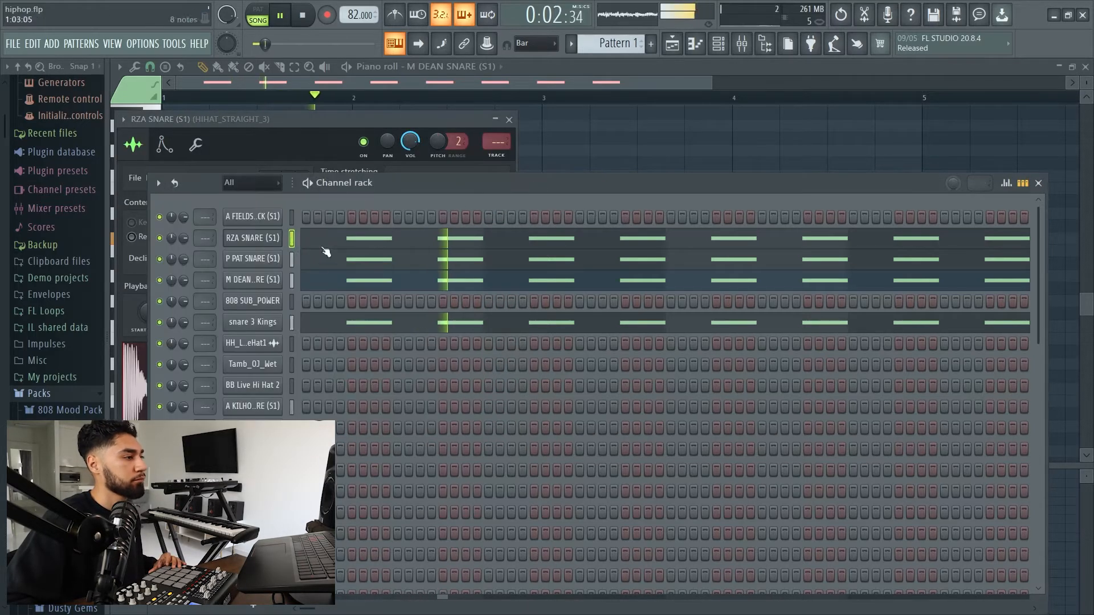
left_click(270, 261)
left_click(597, 184)
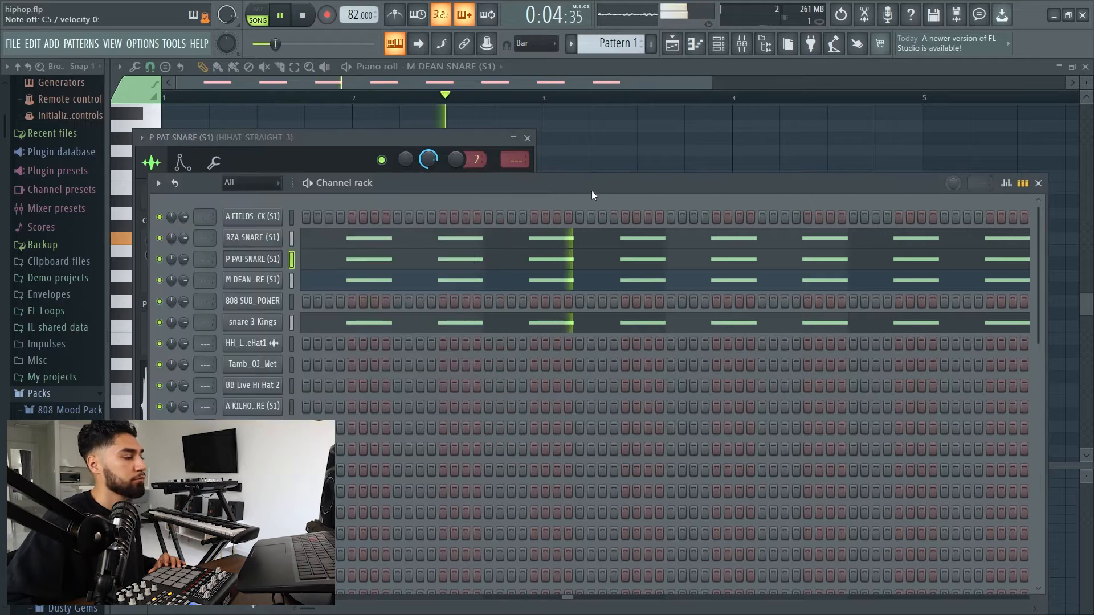
left_click(270, 282)
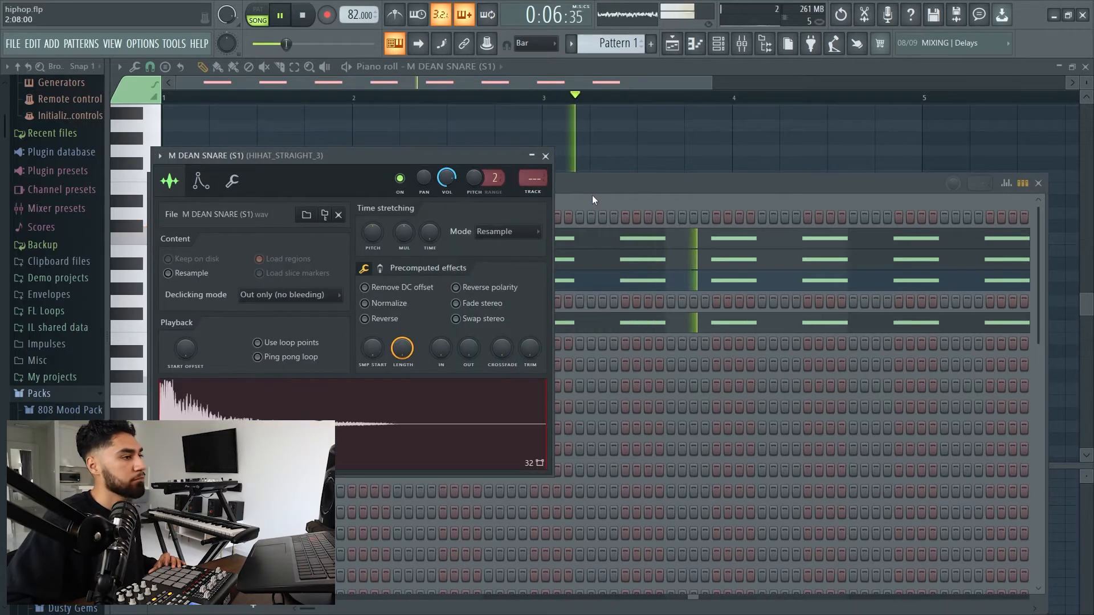
left_click(648, 184)
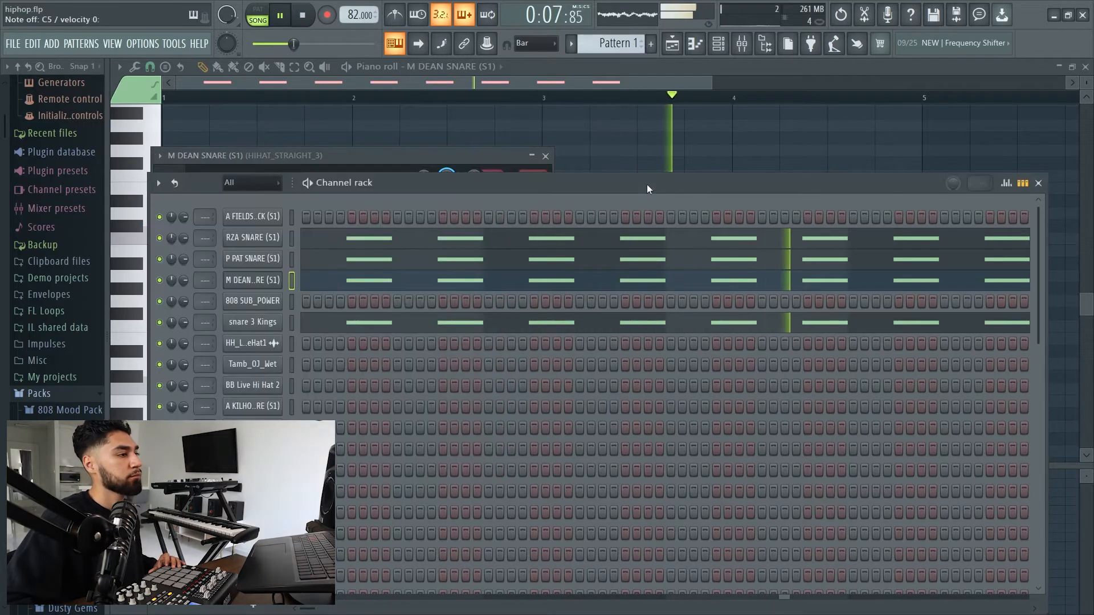
left_click(273, 322)
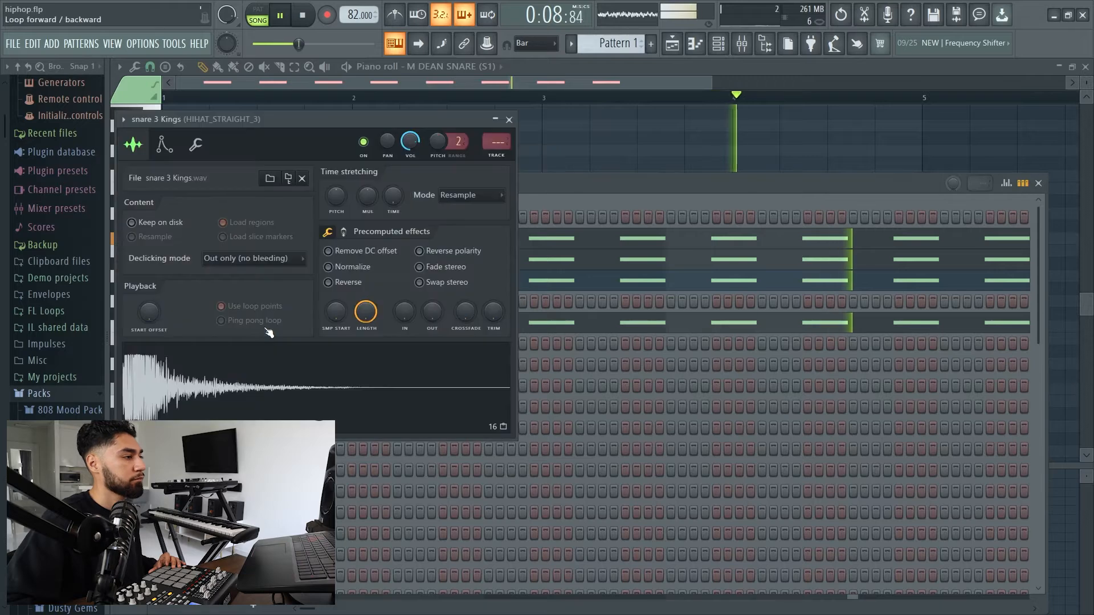
left_click(619, 188)
Compare the RZA, P PAT and M DEAN snares and set the P PAT SNARE (S1) channel volume to 100%
left_click(268, 246)
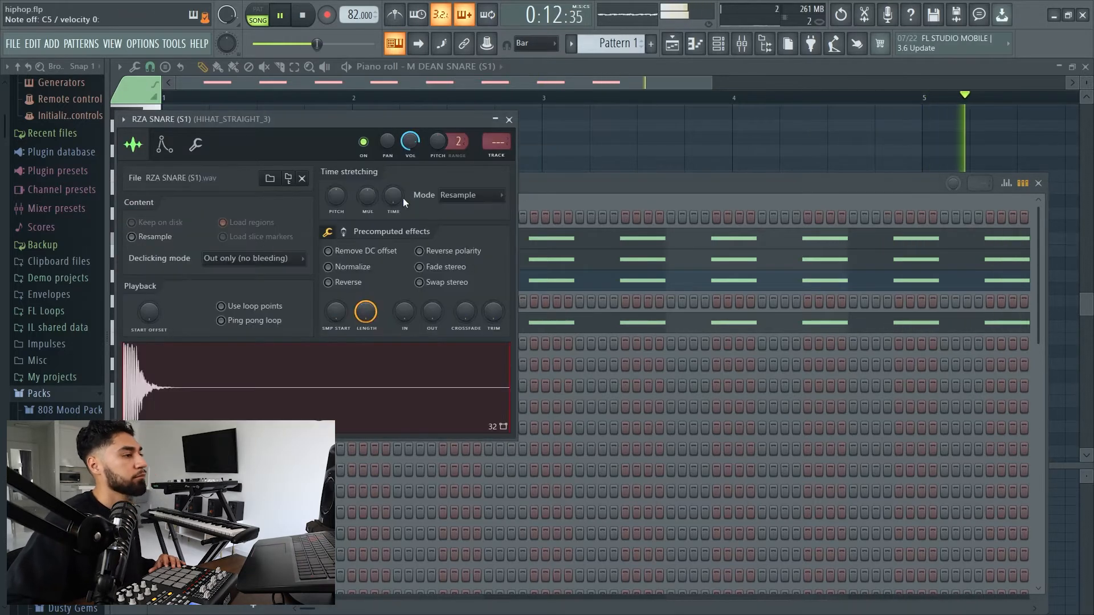
left_click(563, 187)
left_click(250, 264)
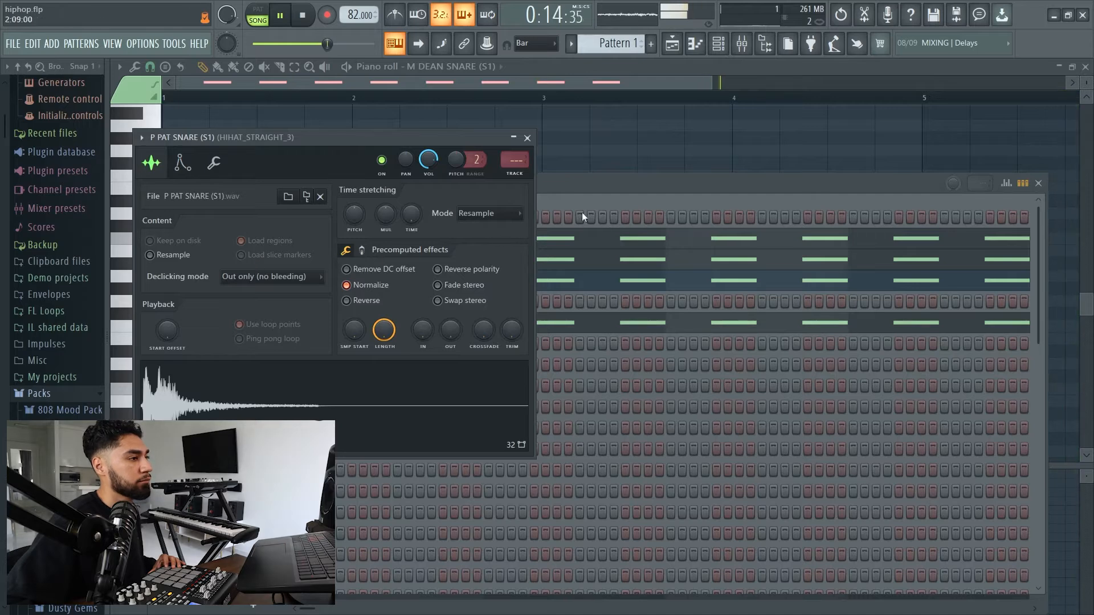
left_click(586, 186)
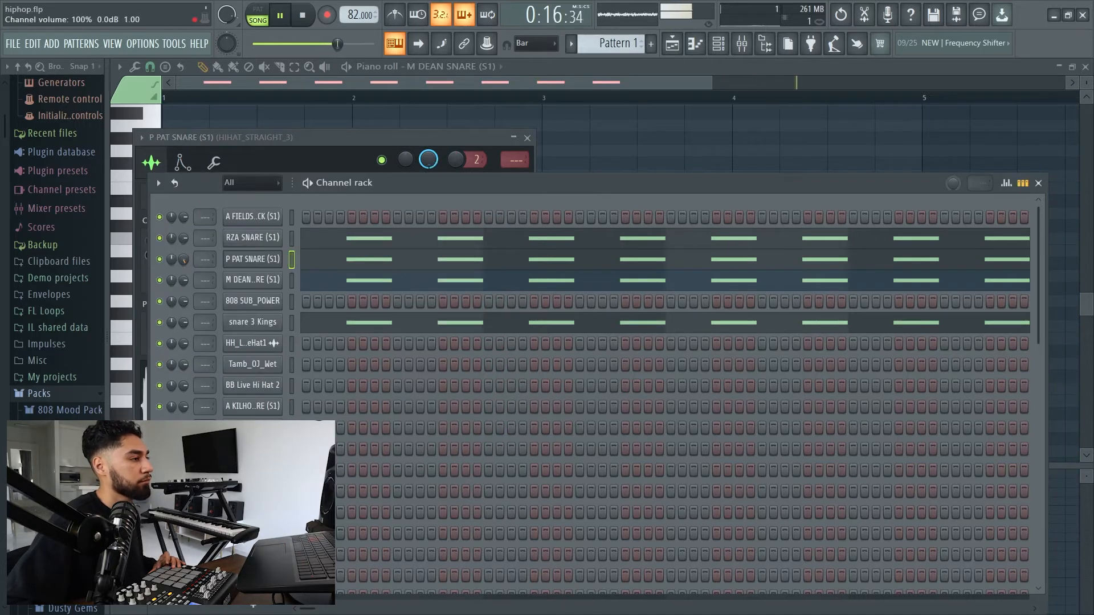
left_click(252, 280)
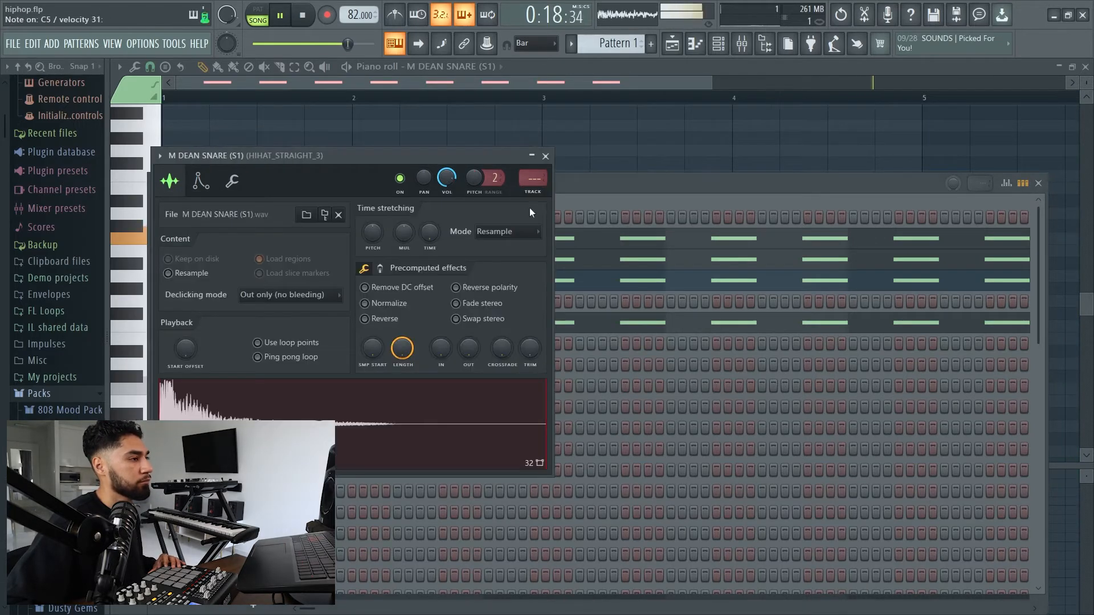
left_click(583, 187)
Open the P PAT SNARE (S1) notes in the piano roll and add short extra snare hits between the main hits
right_click(267, 261)
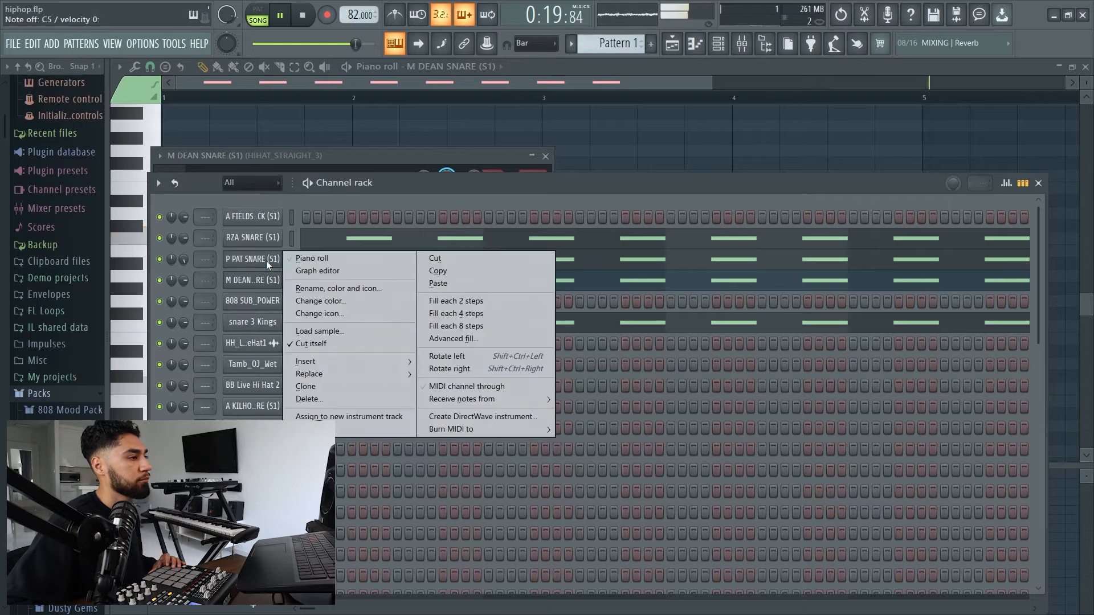
left_click(324, 260)
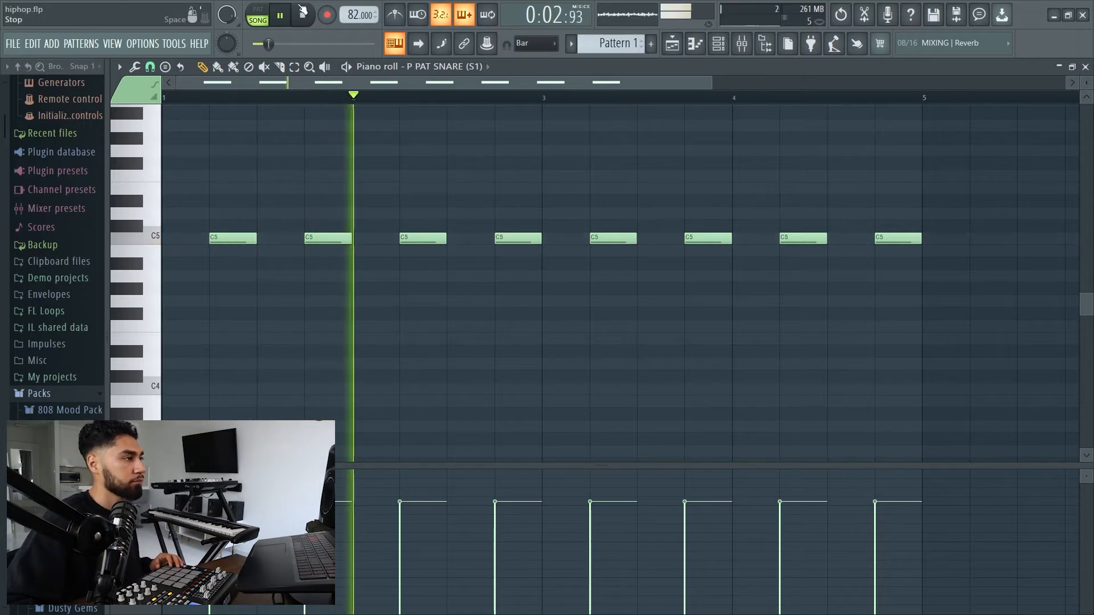
key("r")
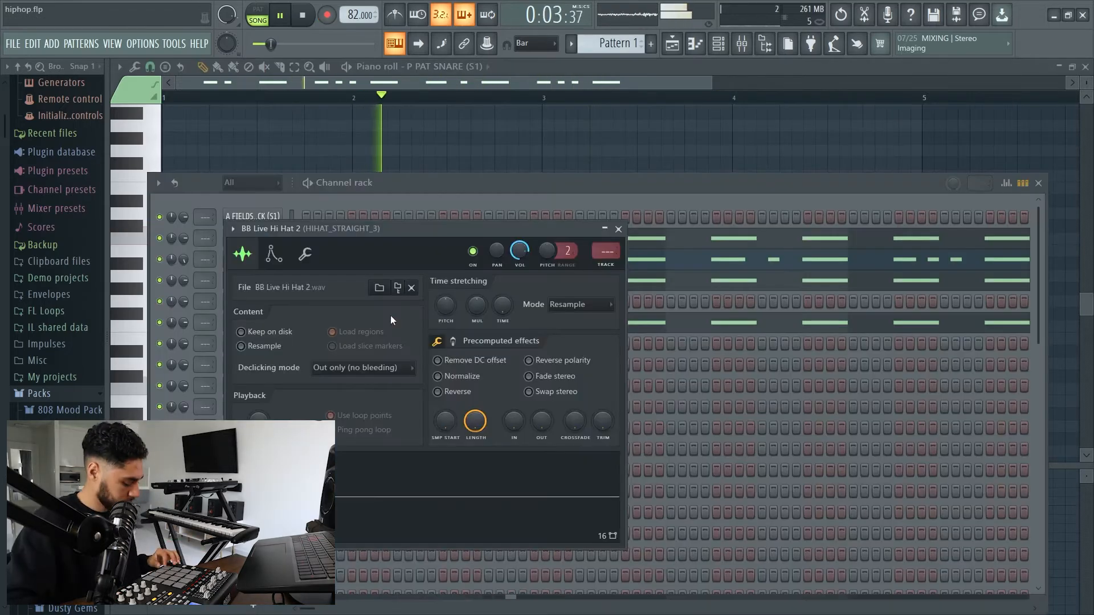
In the BB Live Hi Hat 2 piano roll, shorten the third C5 hit and add another short hit right after it
left_click(483, 185)
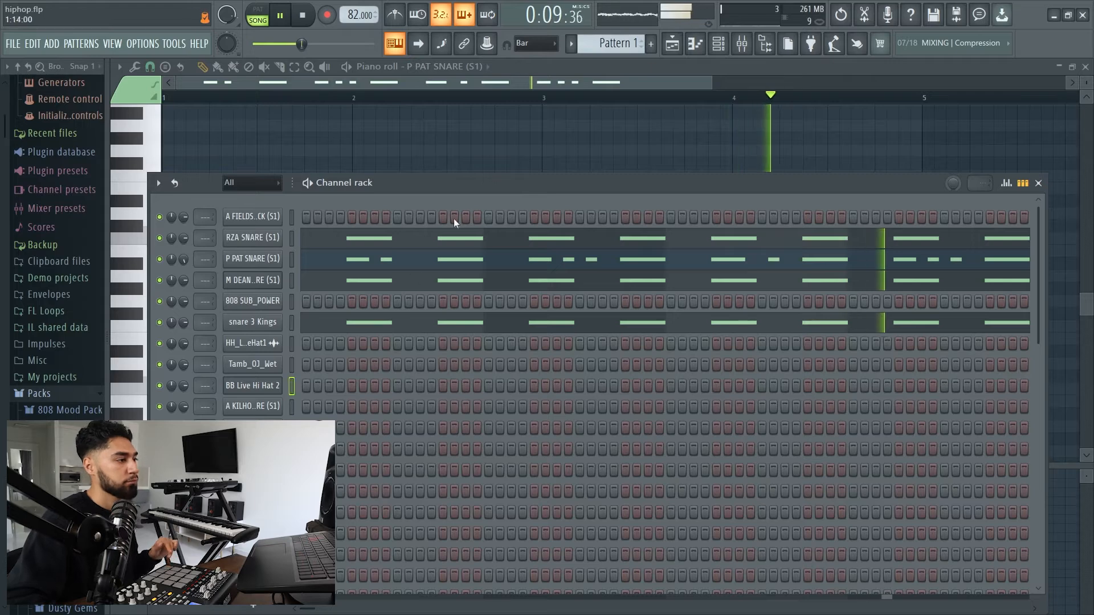
right_click(269, 389)
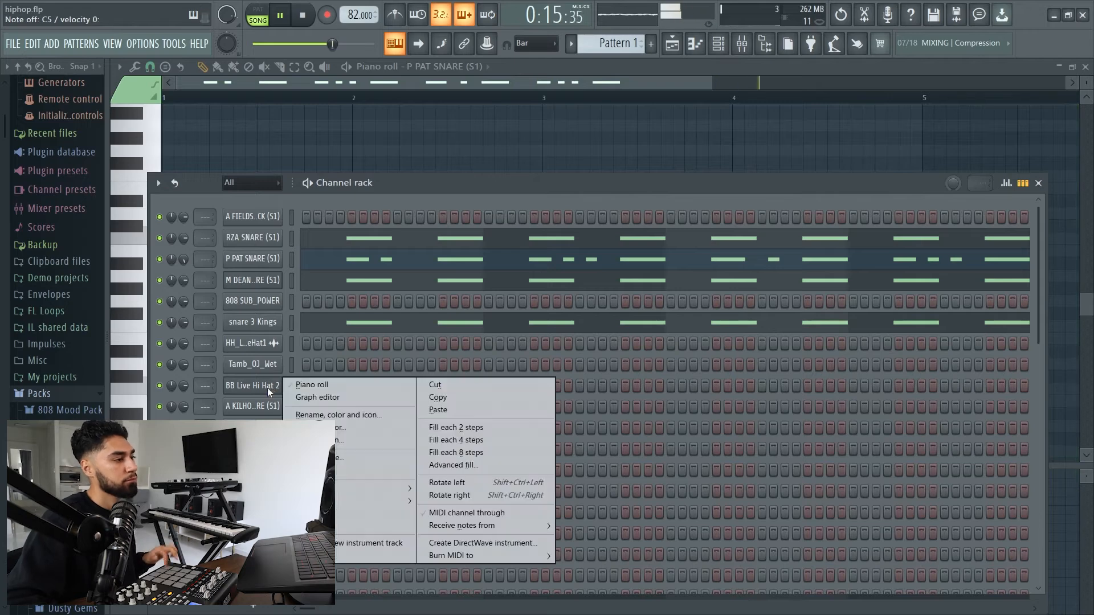
left_click(296, 385)
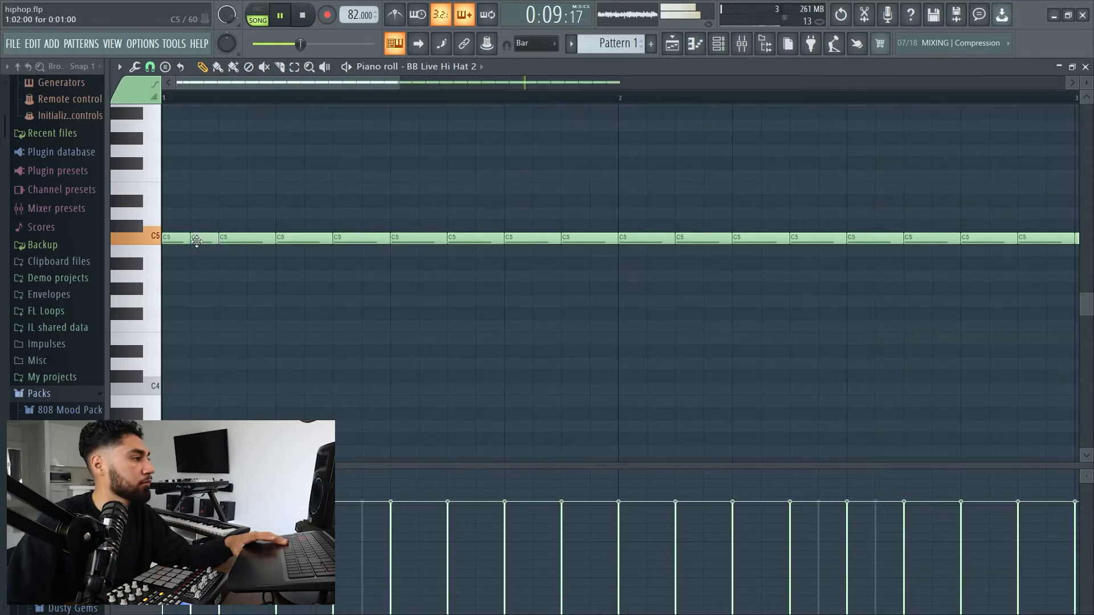
key("space")
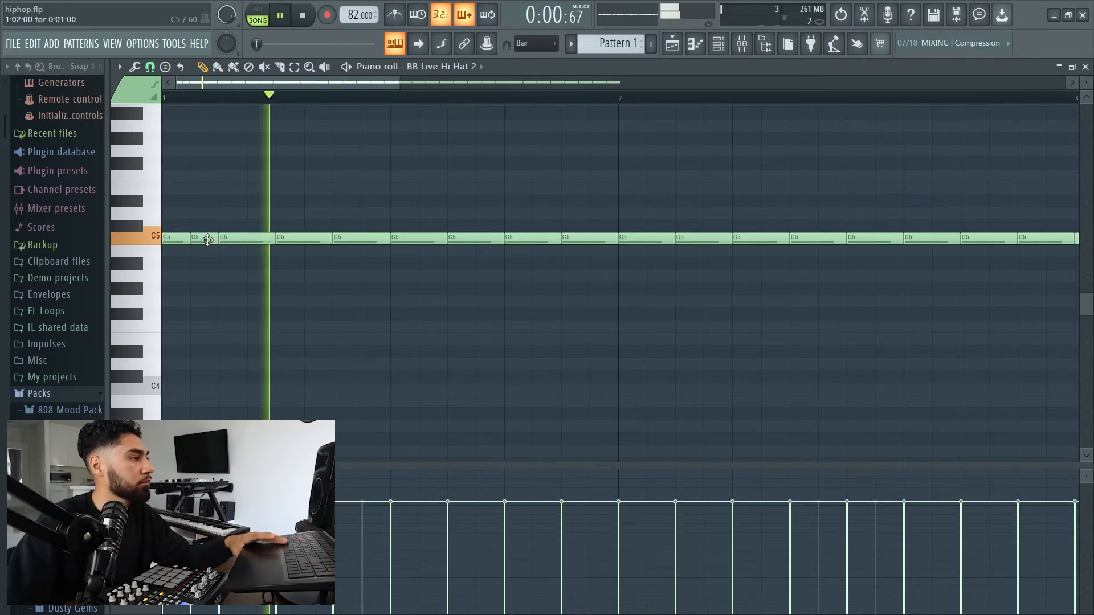
key("space")
key("space")
left_click_drag(275, 240, 248, 242)
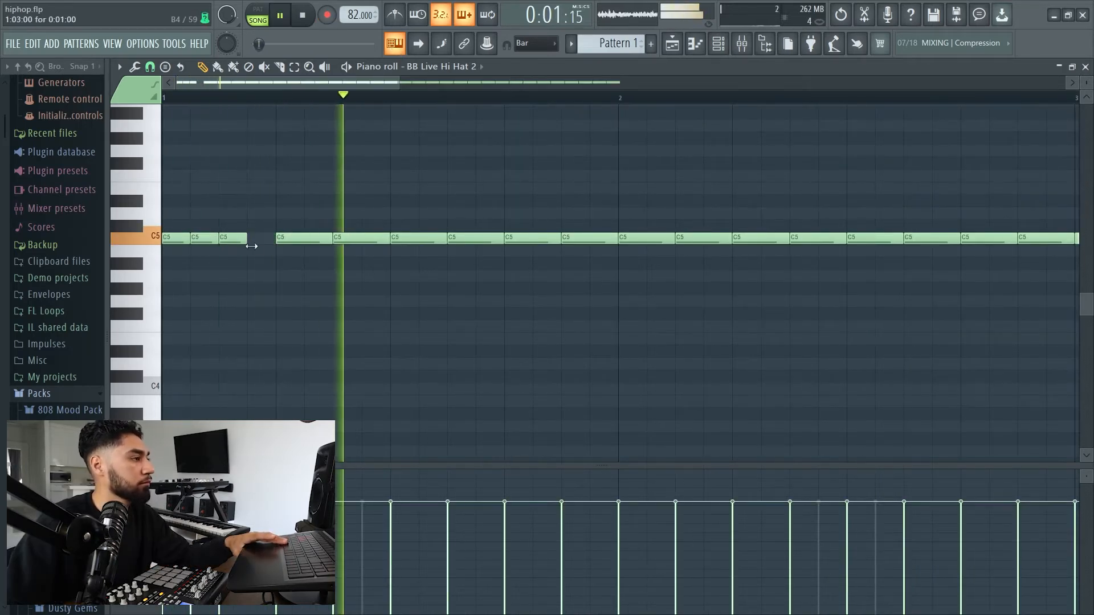
left_click(249, 239)
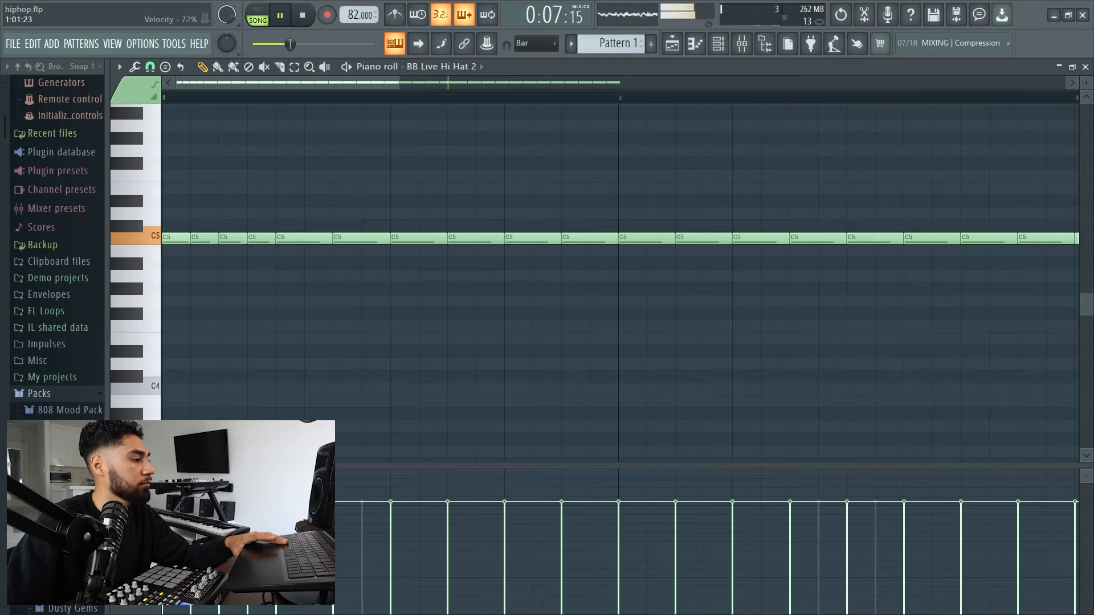
key("space")
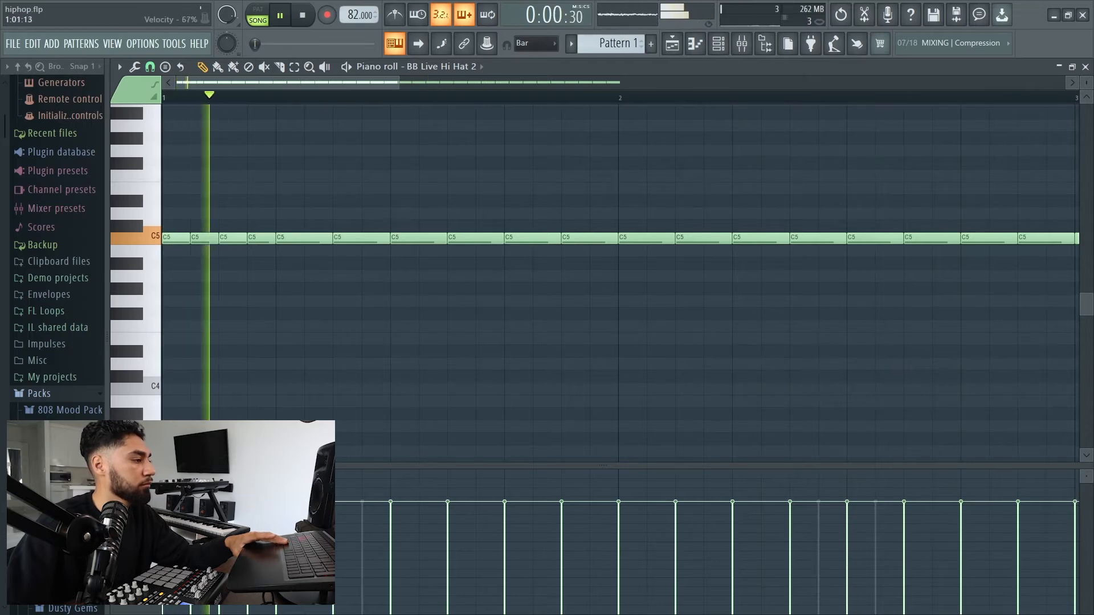
key("space")
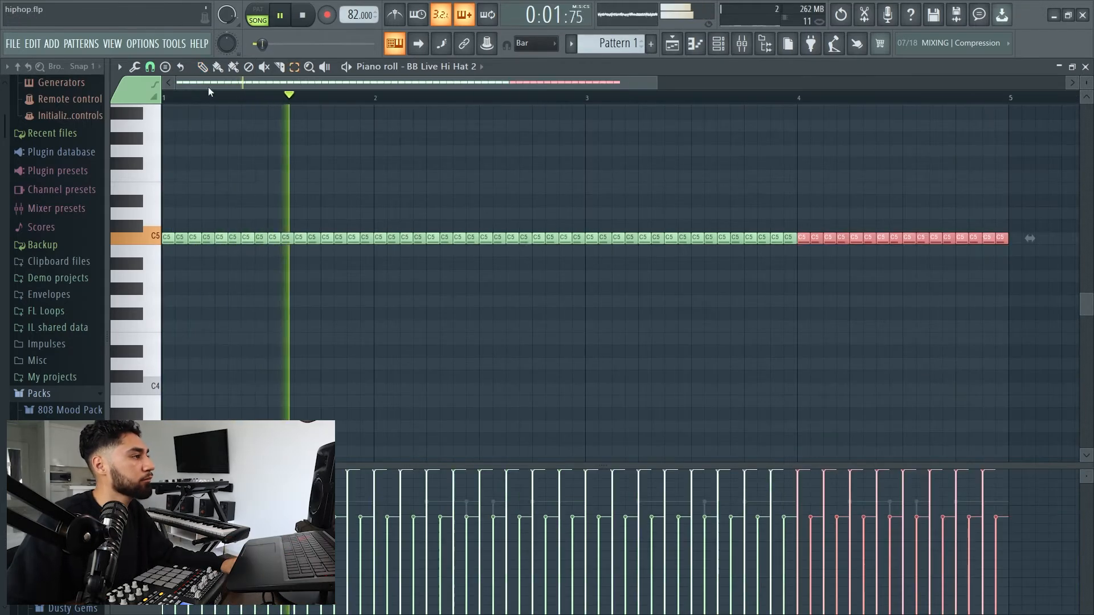
Add extra fast C5 hi-hat hits to the BB Live Hi Hat 2 line just before bar 2 and bar 4
left_click_drag(652, 77, 384, 140)
left_click_drag(335, 86, 397, 87)
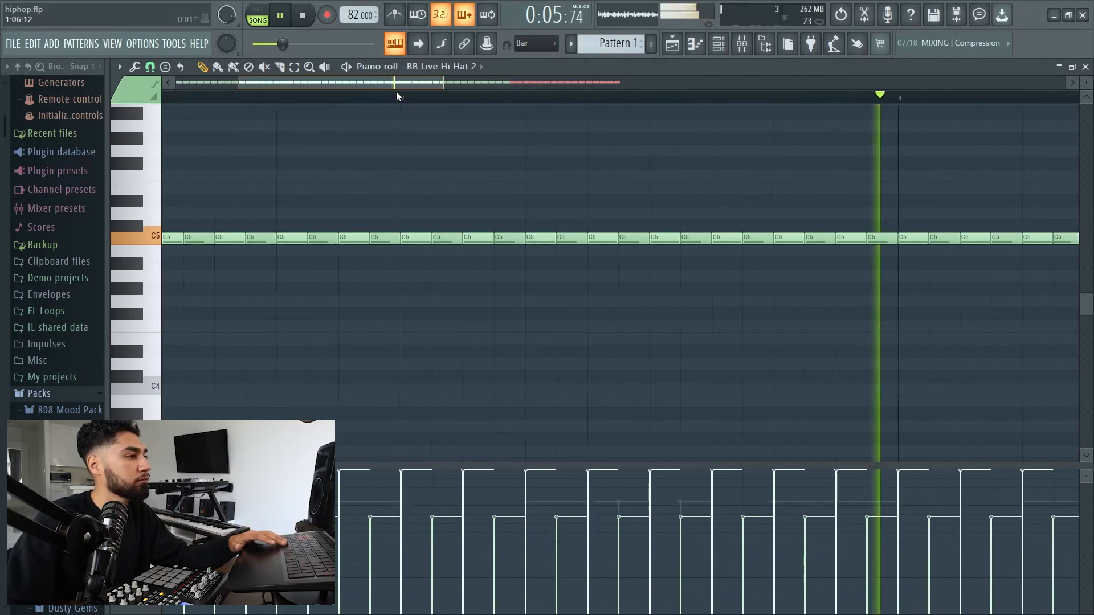
left_click(720, 45)
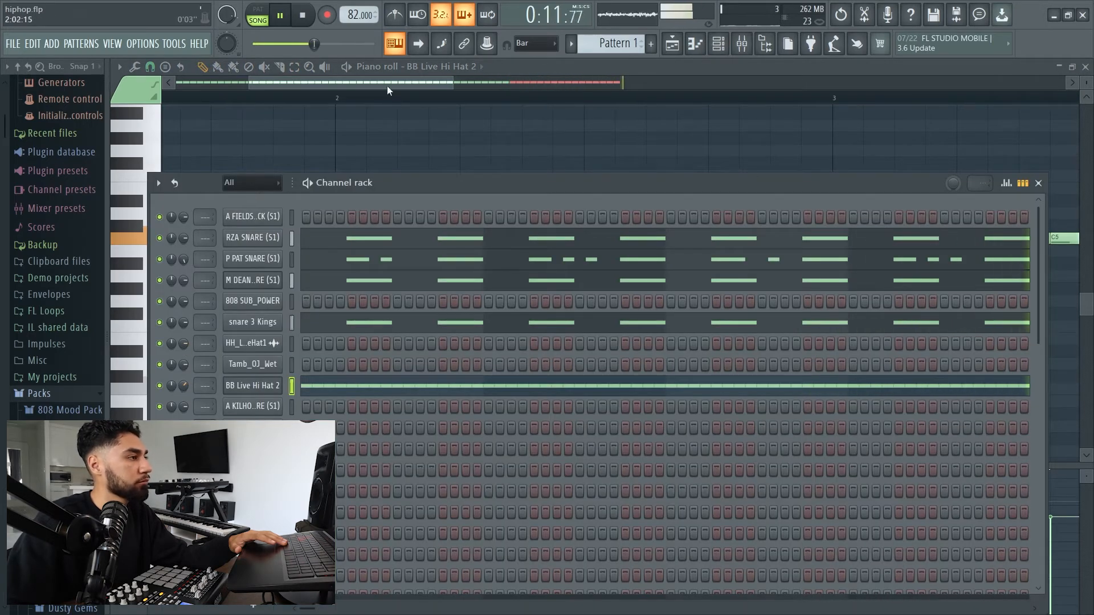
left_click_drag(388, 86, 315, 86)
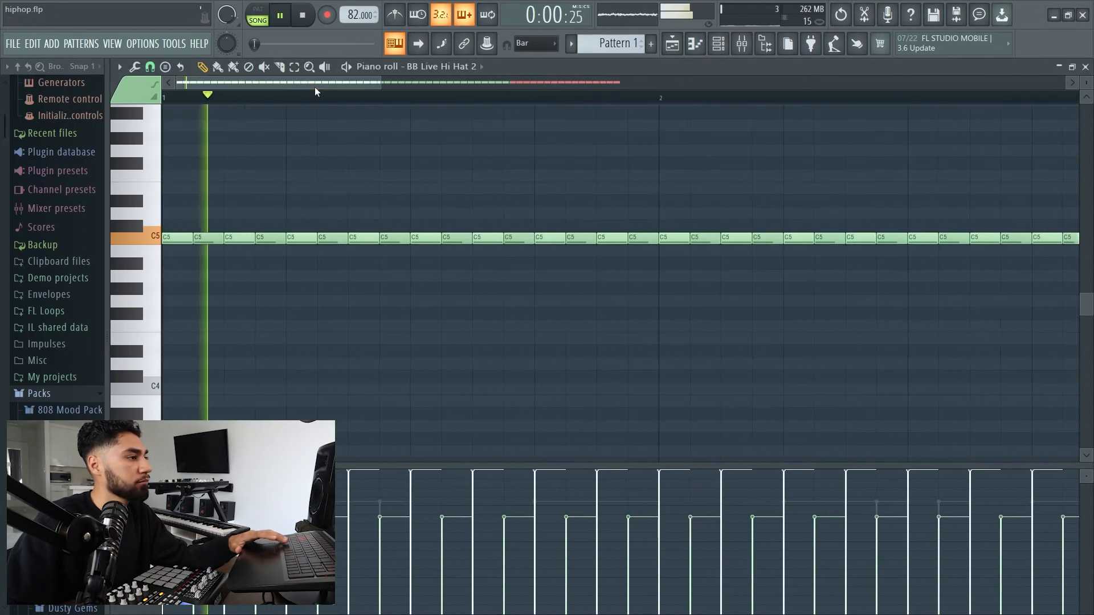
left_click(647, 238)
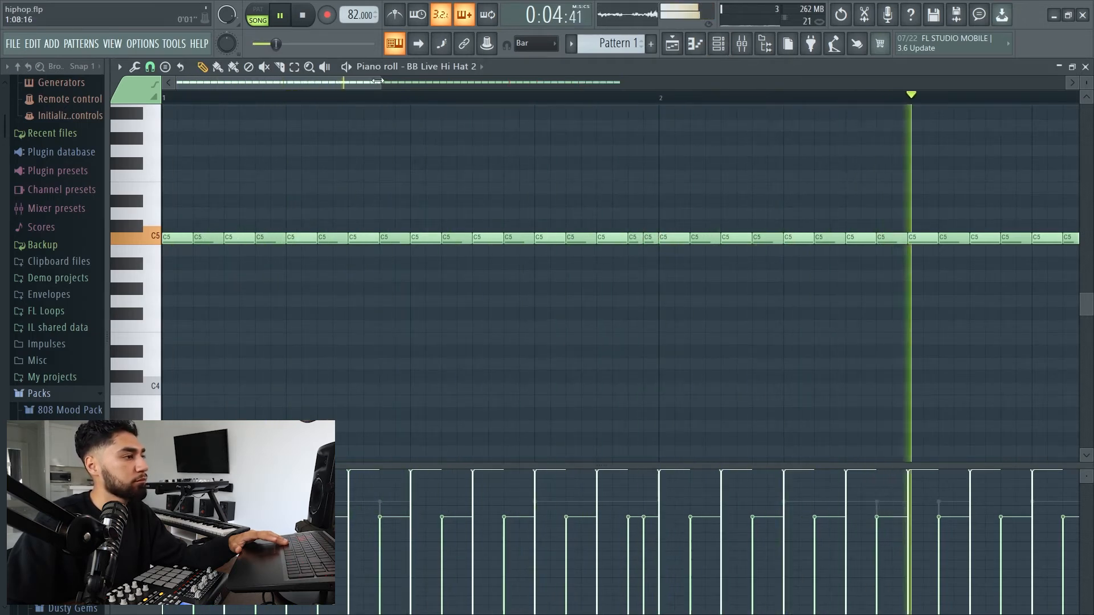
scroll(449, 94, "down", 2)
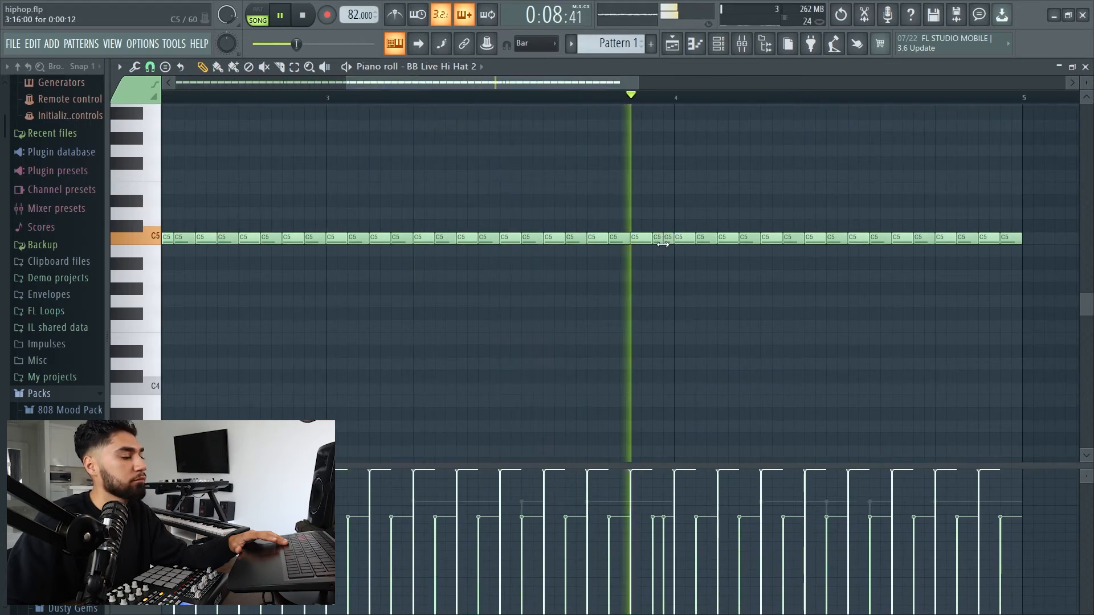
left_click(668, 240)
Open the BB Live Open Hat 2 notes in the piano roll and add short C5 open-hat hits near the start of the bars
left_click(721, 48)
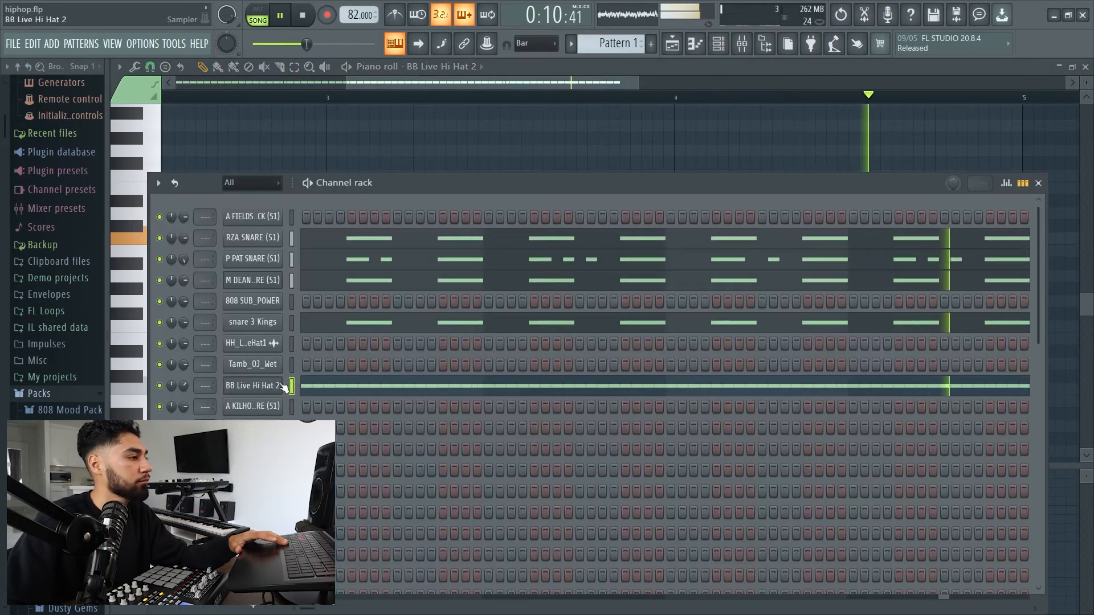
left_click(257, 430)
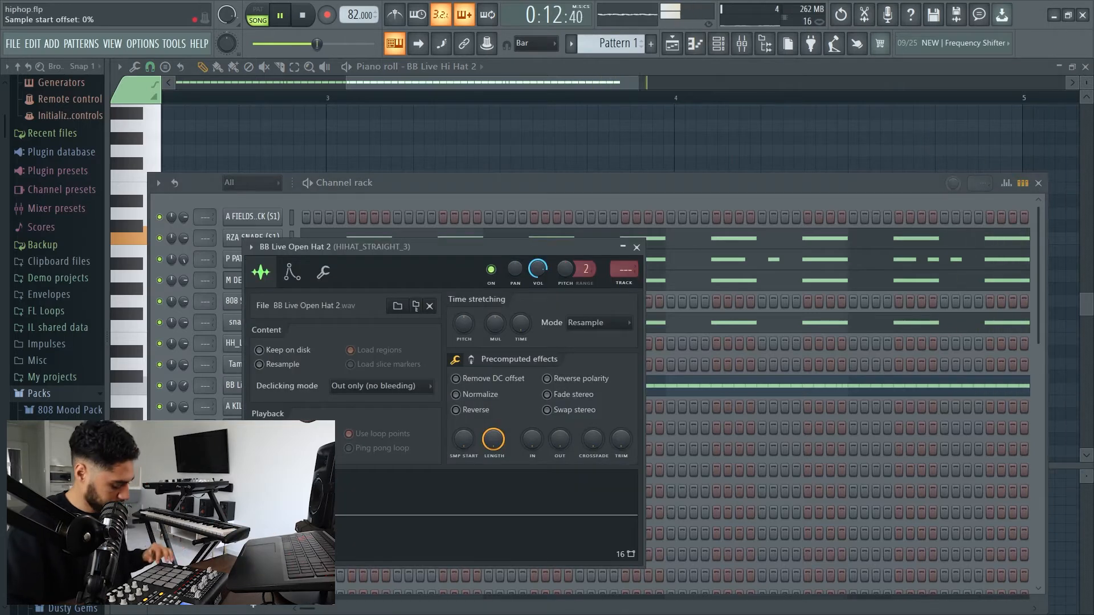
left_click(459, 192)
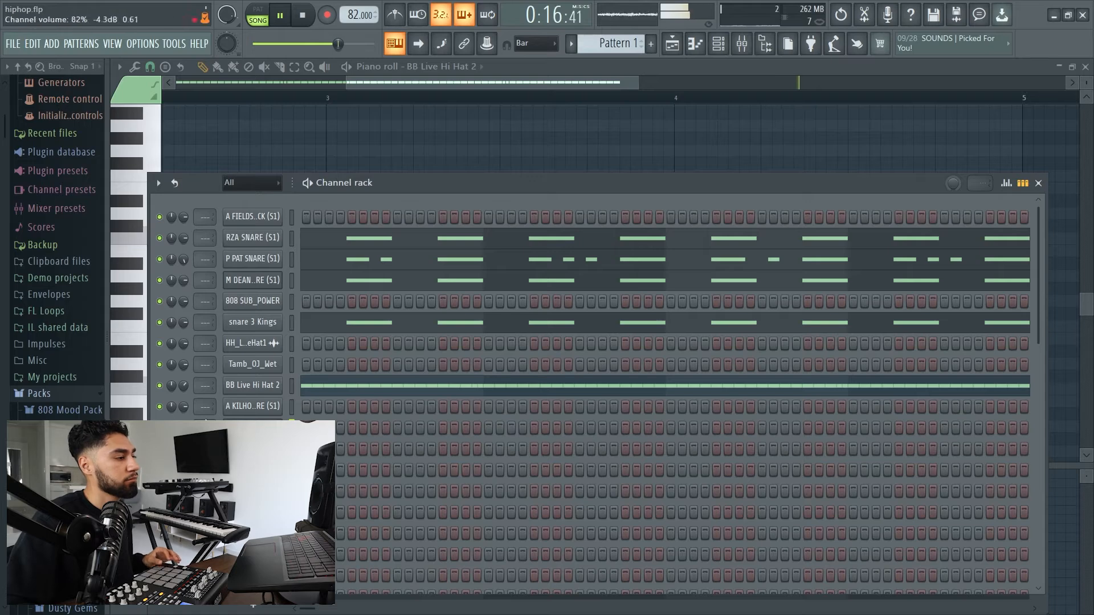
right_click(257, 428)
left_click(365, 427)
left_click(299, 19)
key("space")
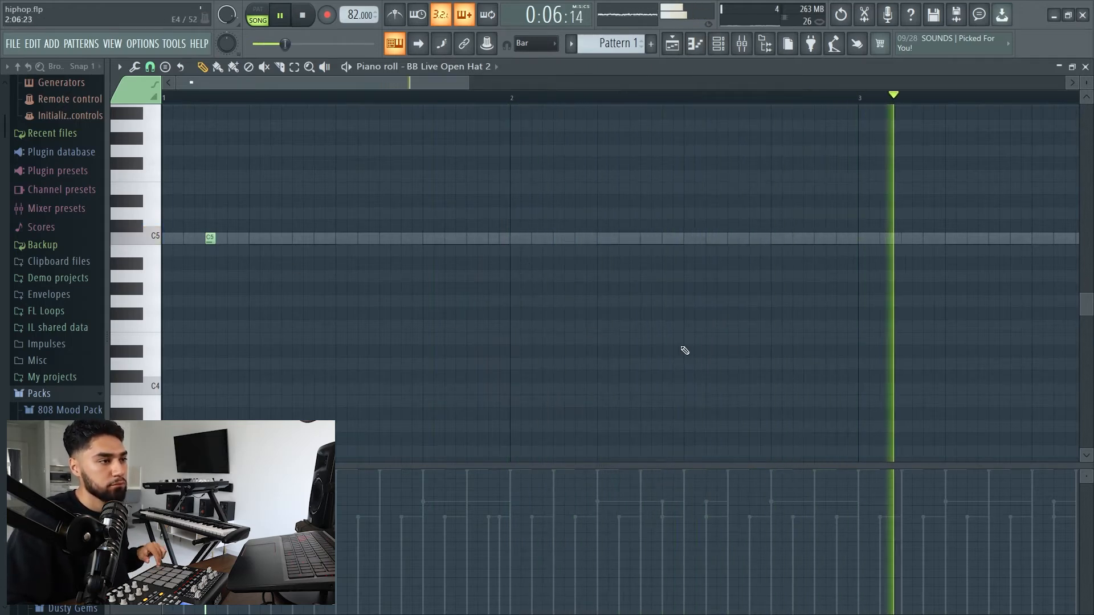
left_click(906, 238)
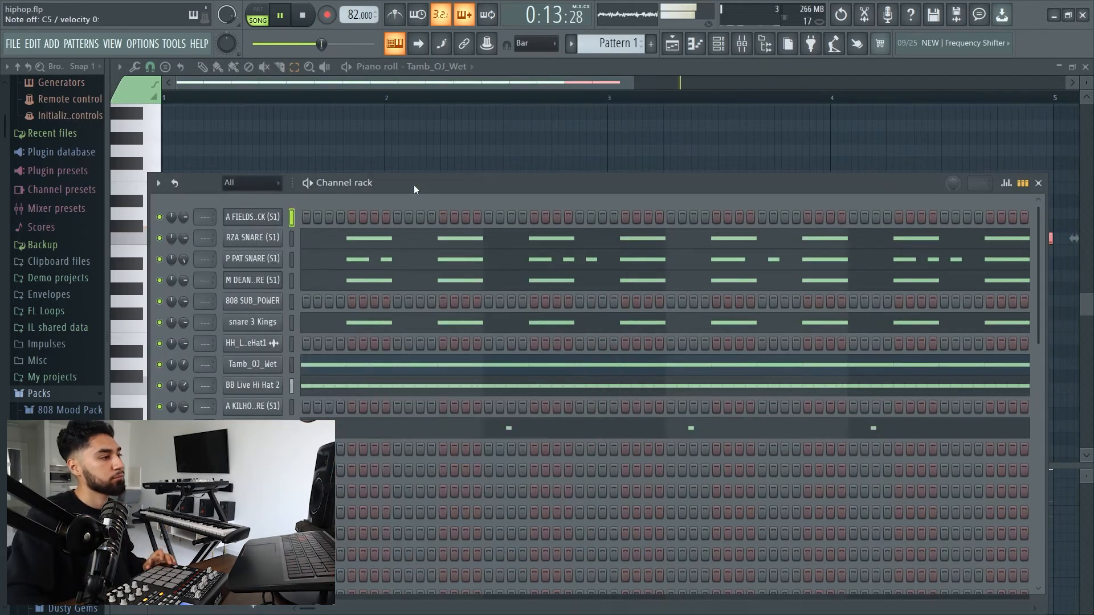
left_click(414, 184)
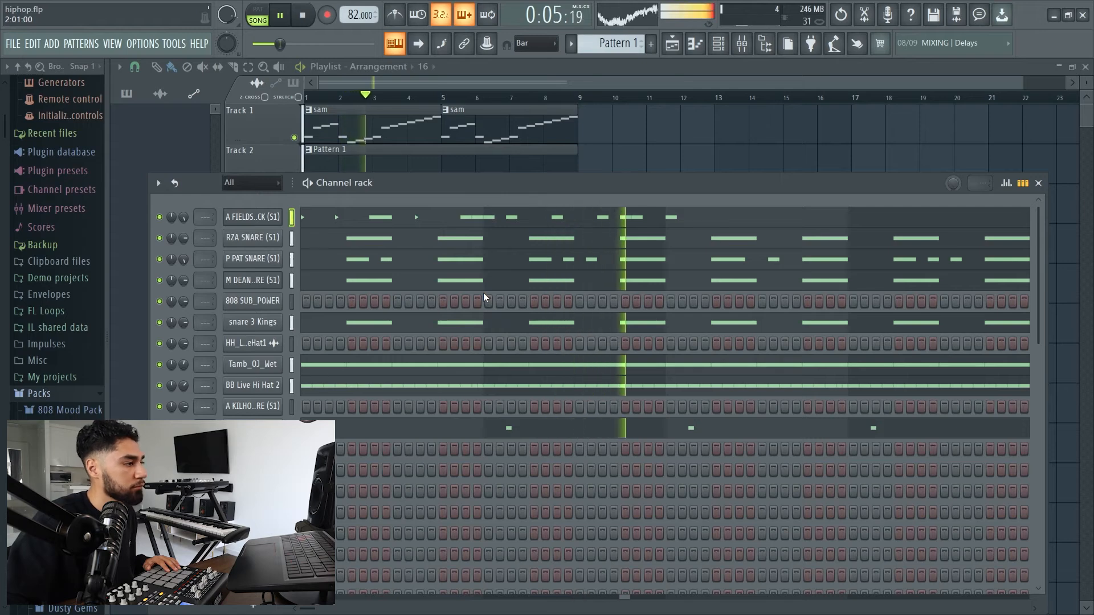
scroll(486, 291, "down", 10)
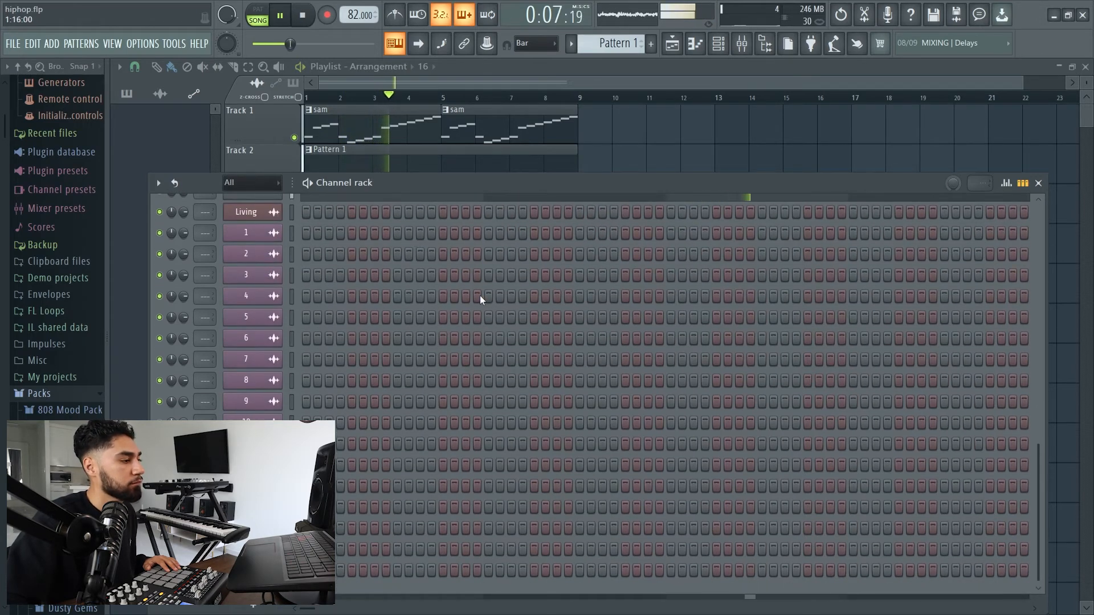
scroll(481, 294, "up", 10)
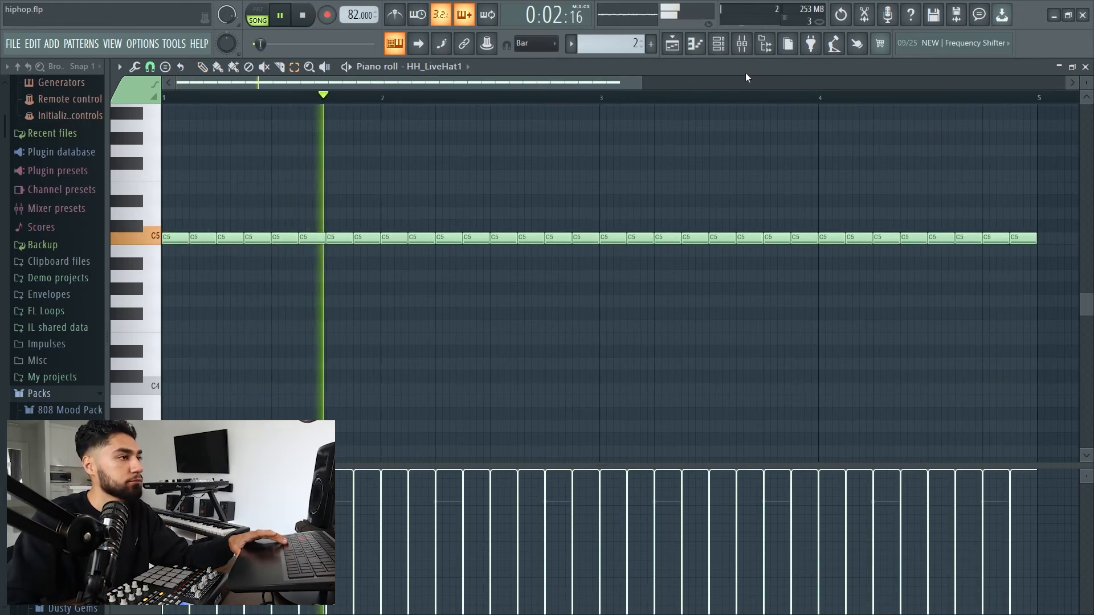
Shorten the Pattern 1 clip on Track 2 of the playlist so it ends at bar 9, and stop playback
left_click(680, 47)
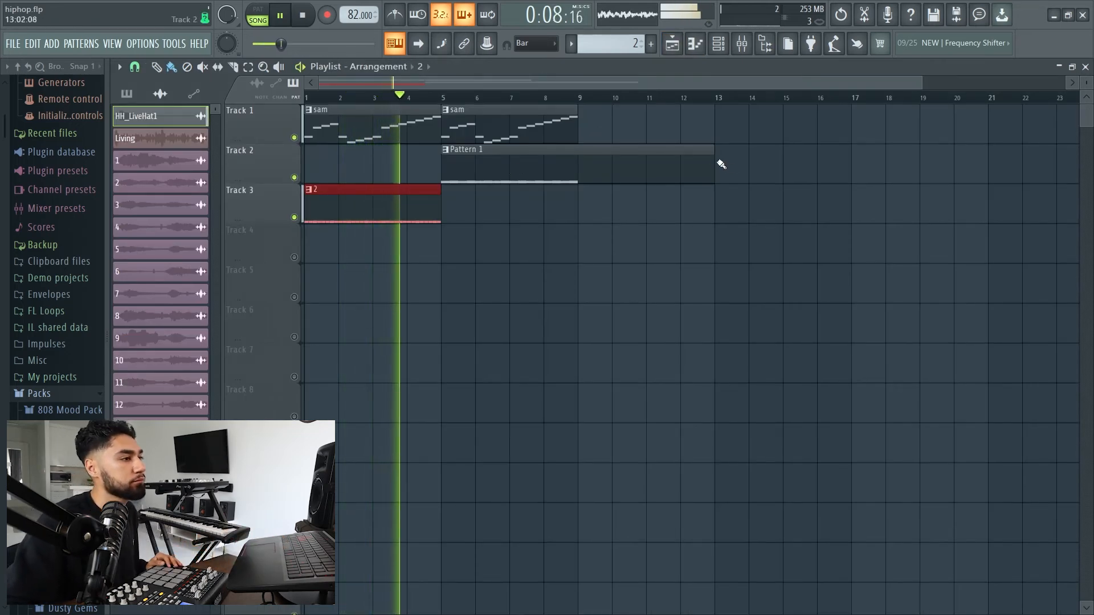
left_click_drag(714, 165, 579, 174)
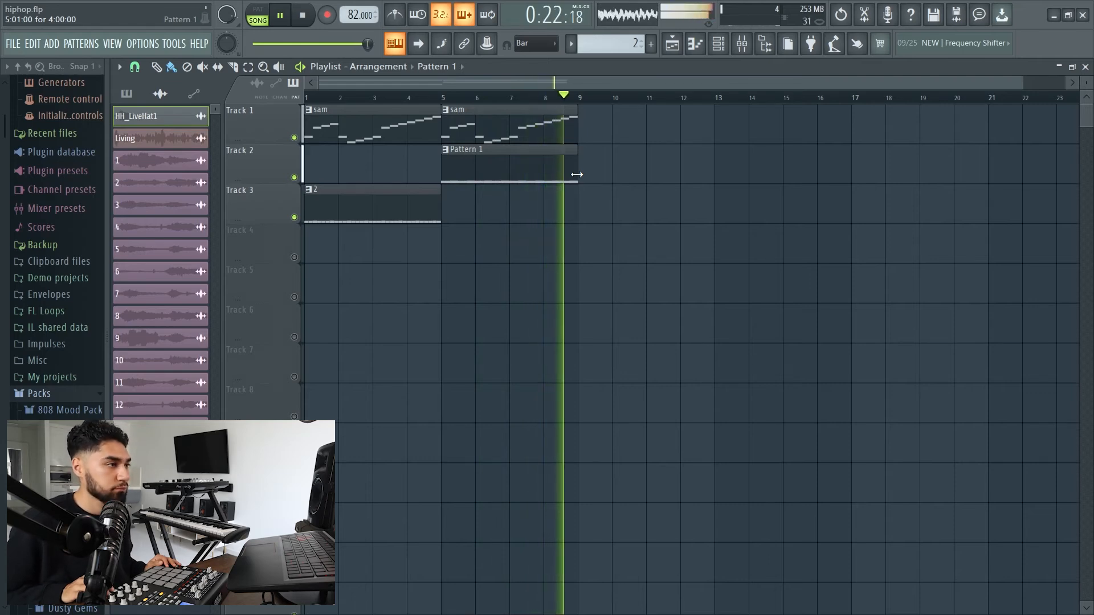
key("space")
Load the Looperator effect into the second slot of the master mixer track
key("F9")
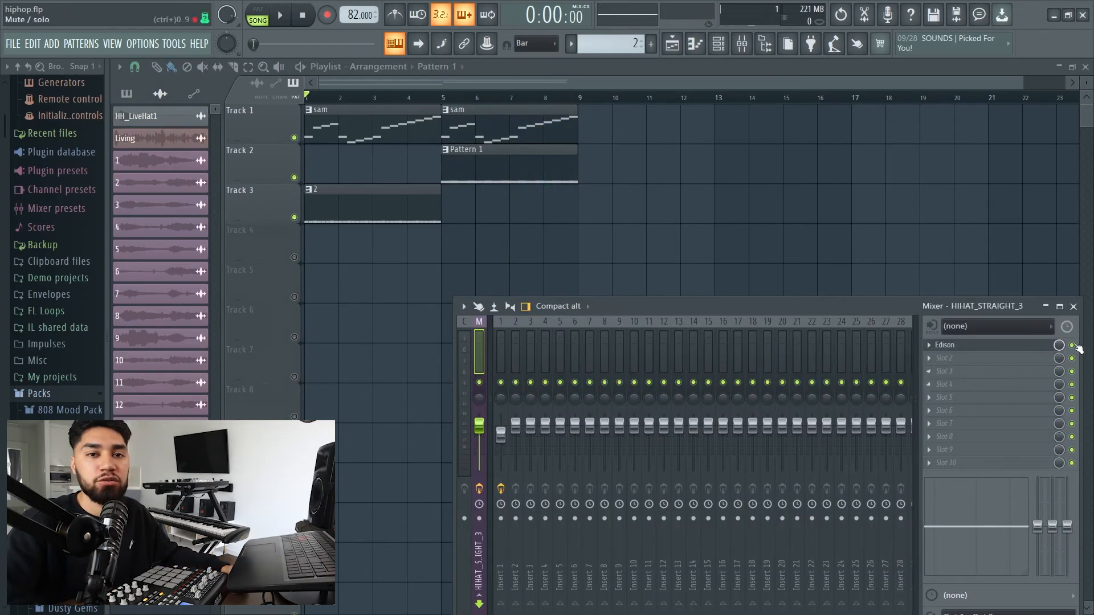
left_click(944, 357)
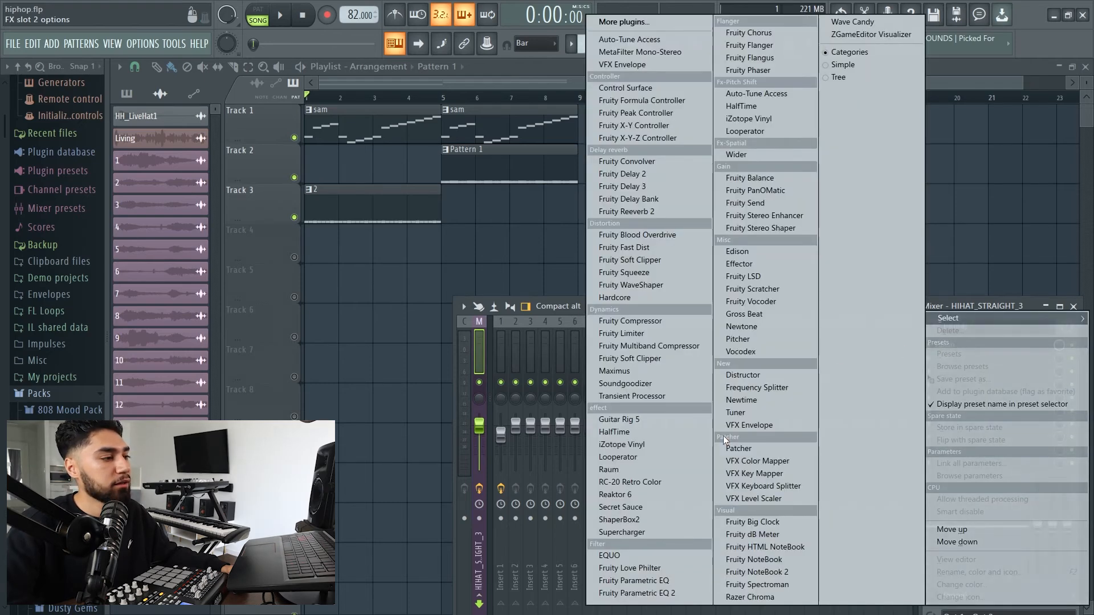
left_click(641, 460)
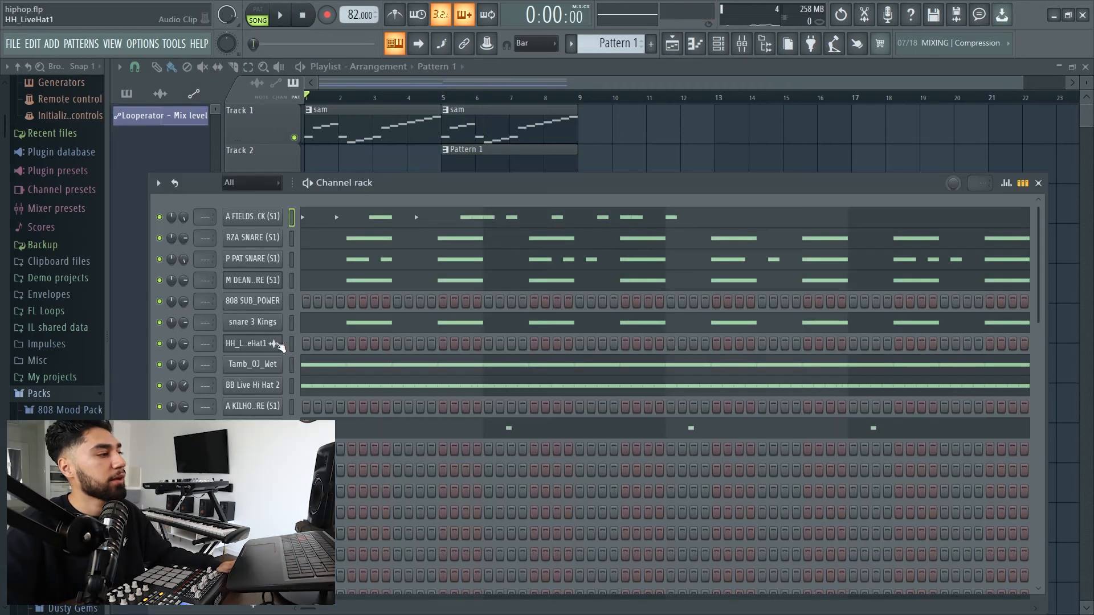
Copy the A FIELDS kick notes to the 808 SUB_POWER channel and raise the third and fourth notes of bar 1 to E5
right_click(251, 299)
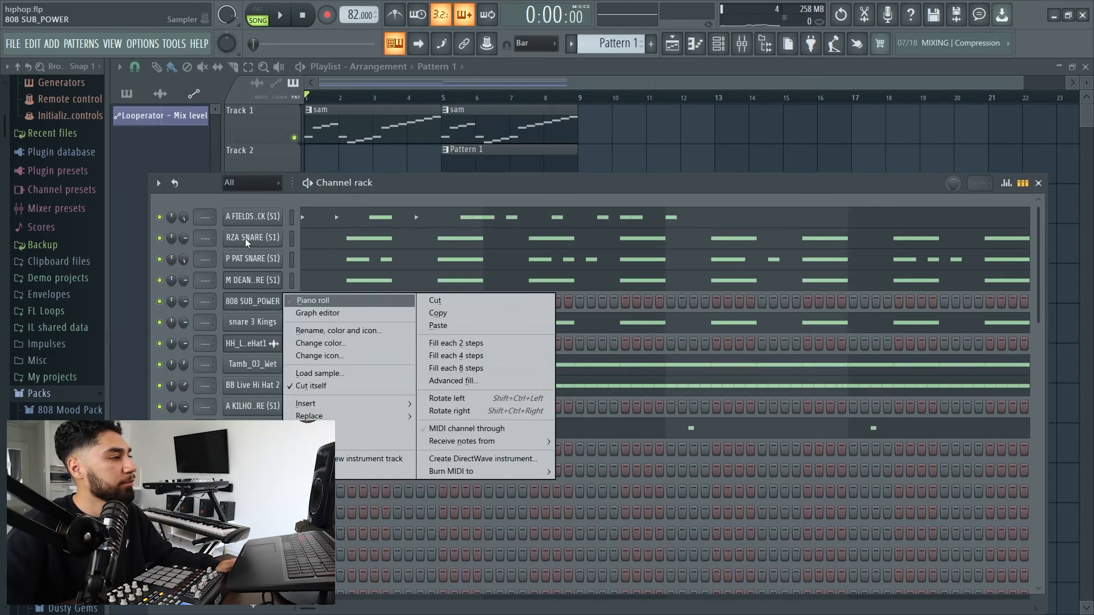
right_click(251, 217)
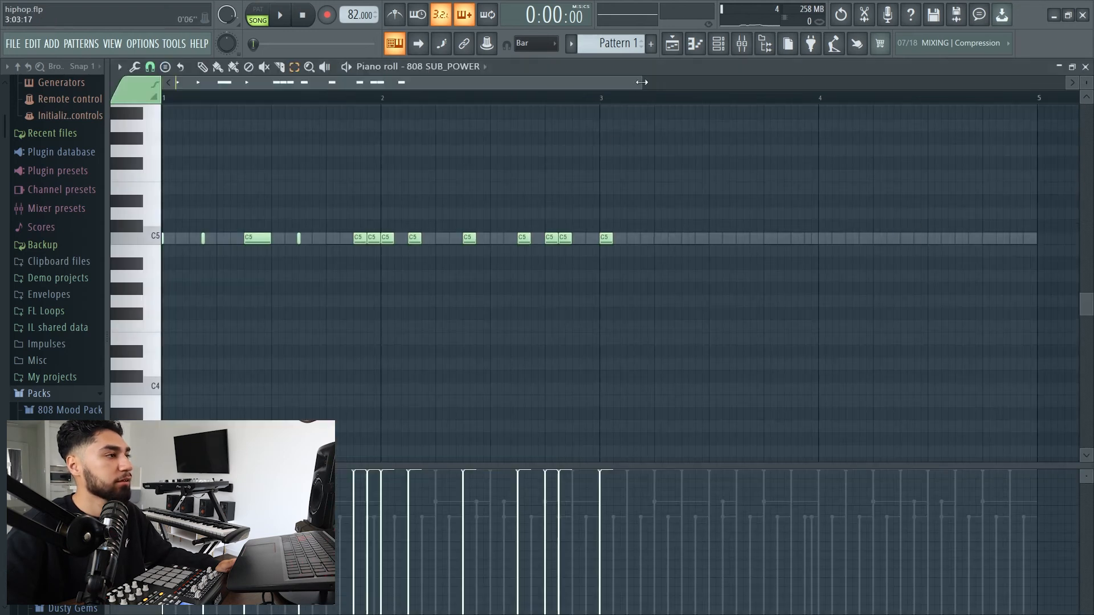
left_click_drag(643, 82, 444, 82)
key("space")
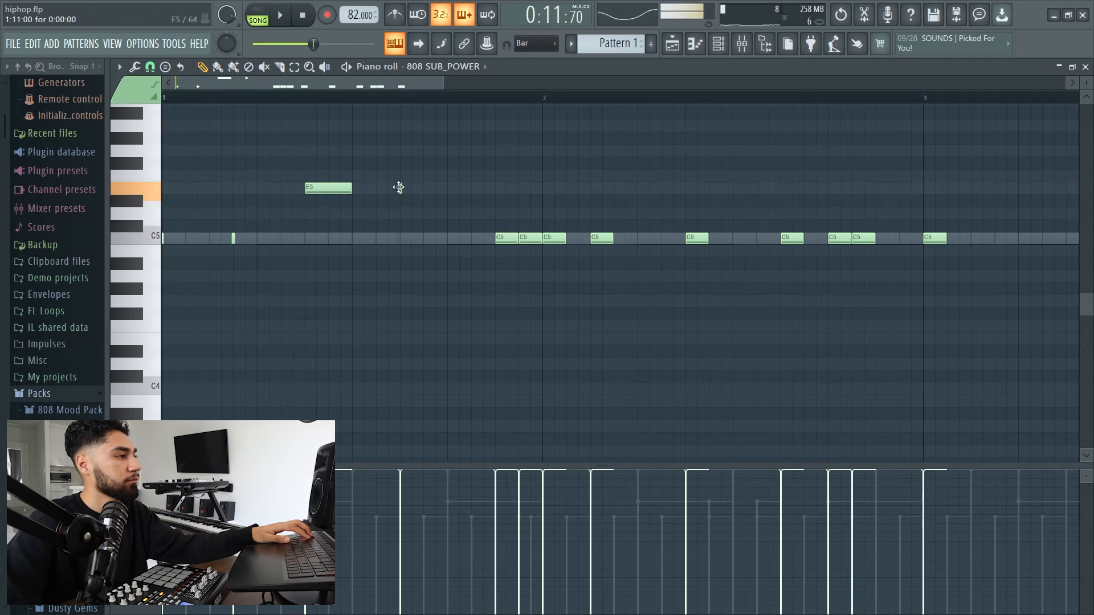
left_click(399, 187)
key("space")
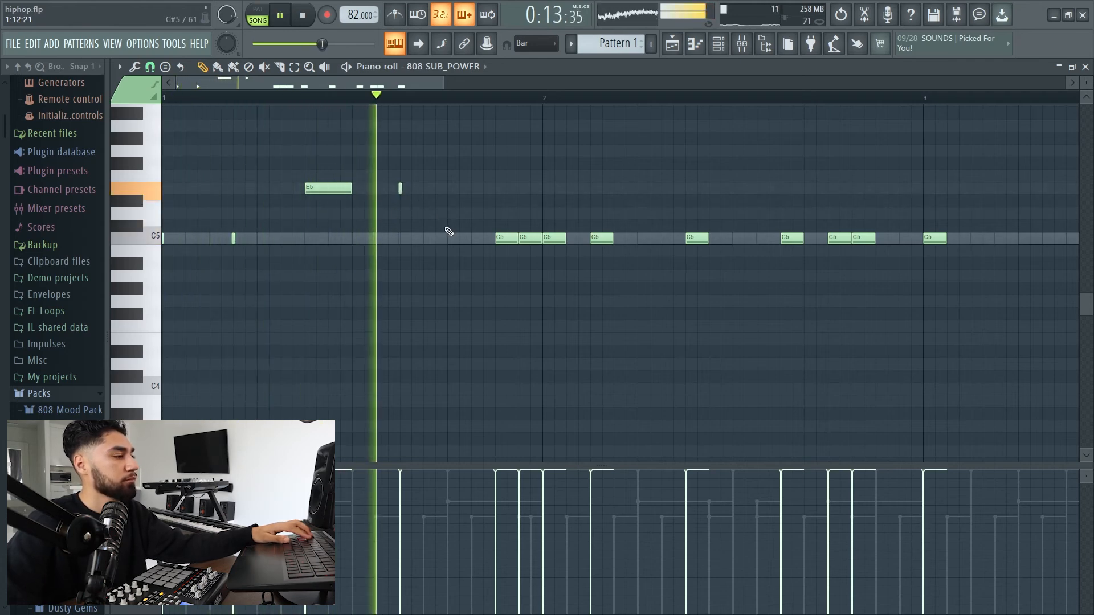
key("space")
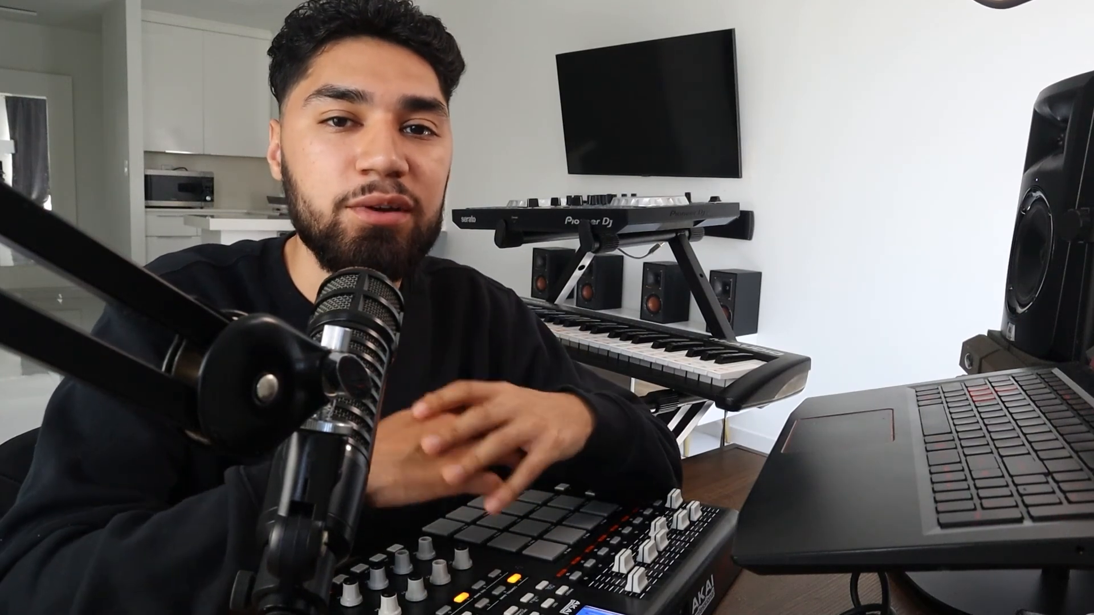
Play the finished song arrangement from the start
left_click(283, 16)
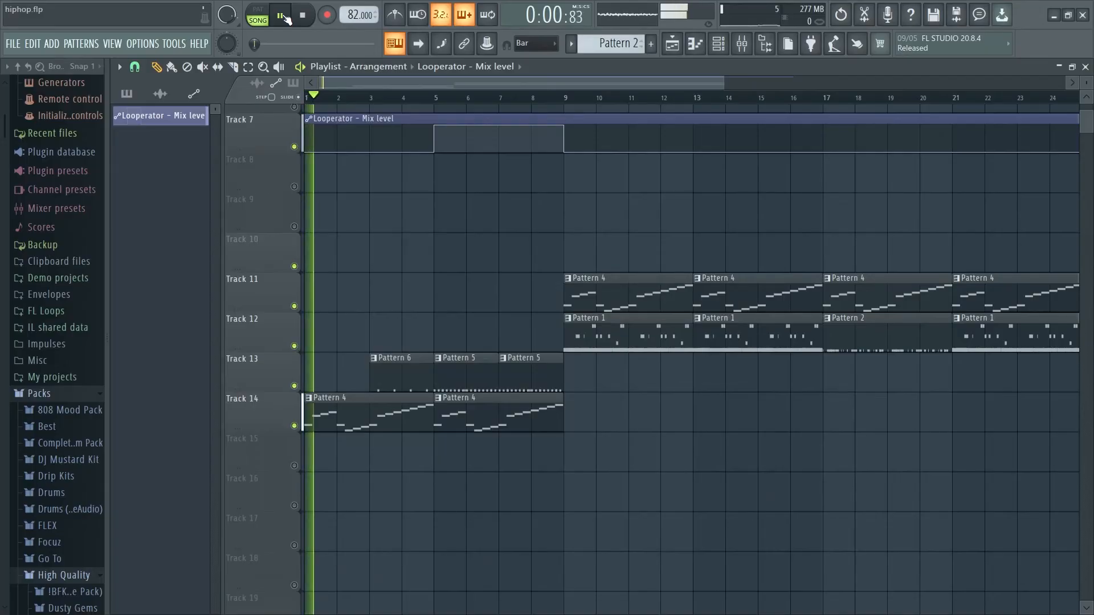